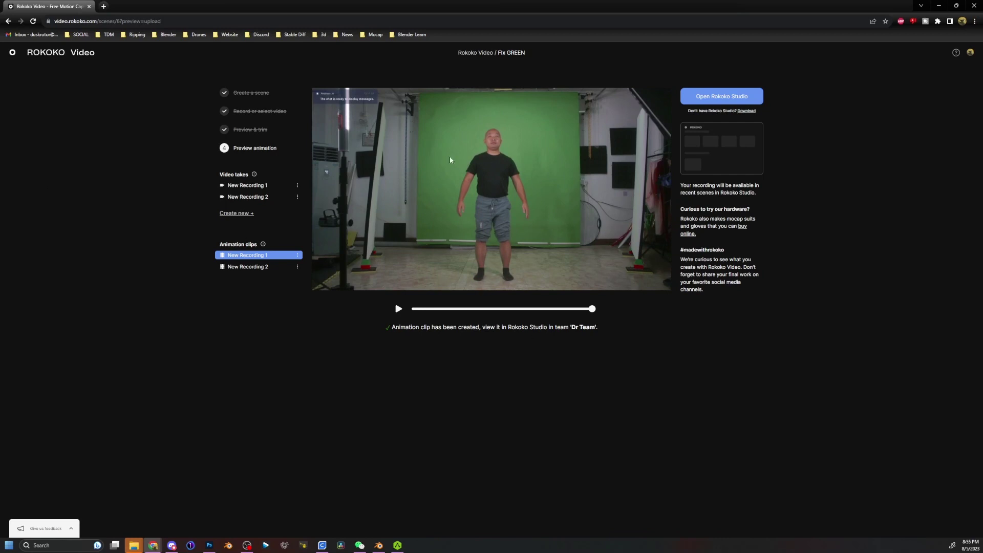
- Play the New Recording 1 preview in Rokoko Video, then launch Rokoko Studio
click(398, 309)
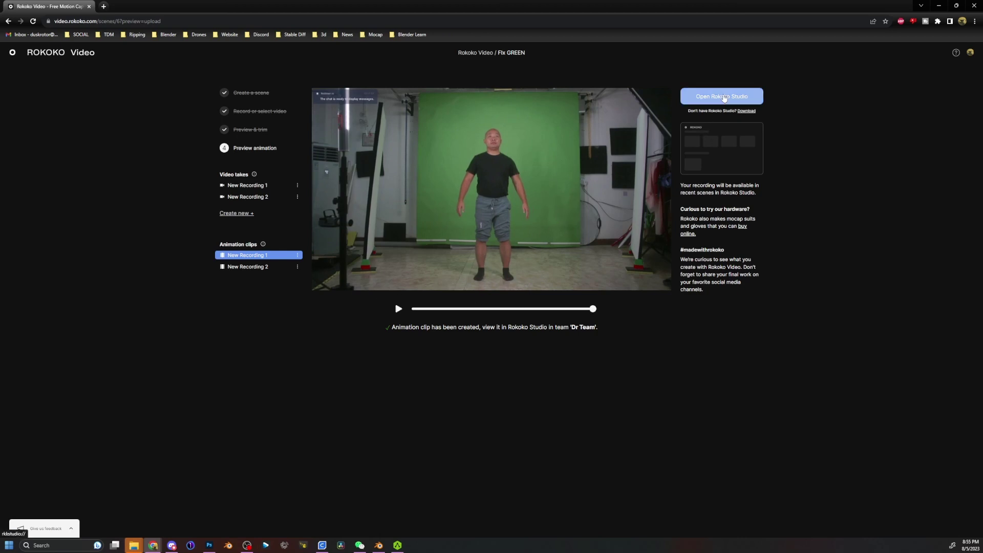
click(723, 97)
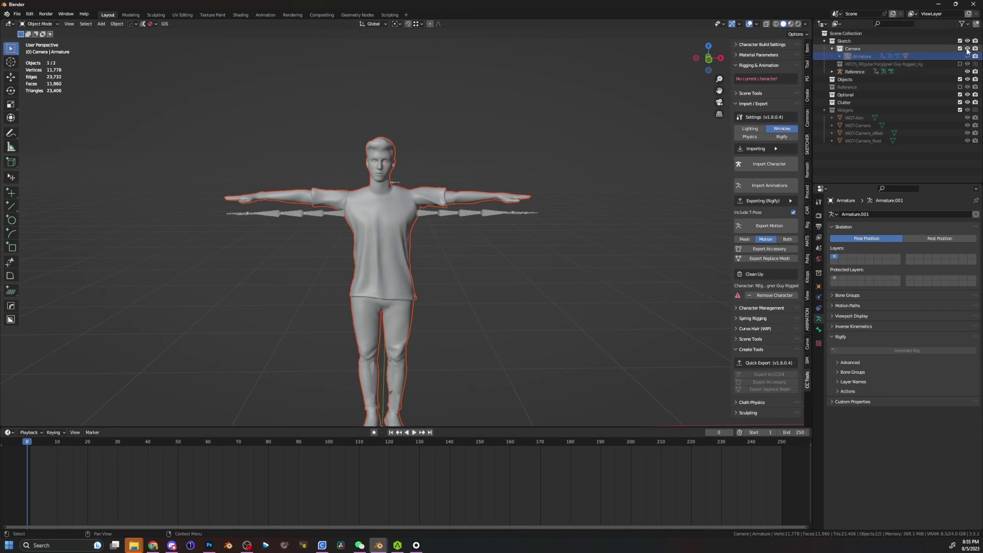
- Uncheck the Camera collection and orbit to watch the Reference armature's mocap walk
click(959, 48)
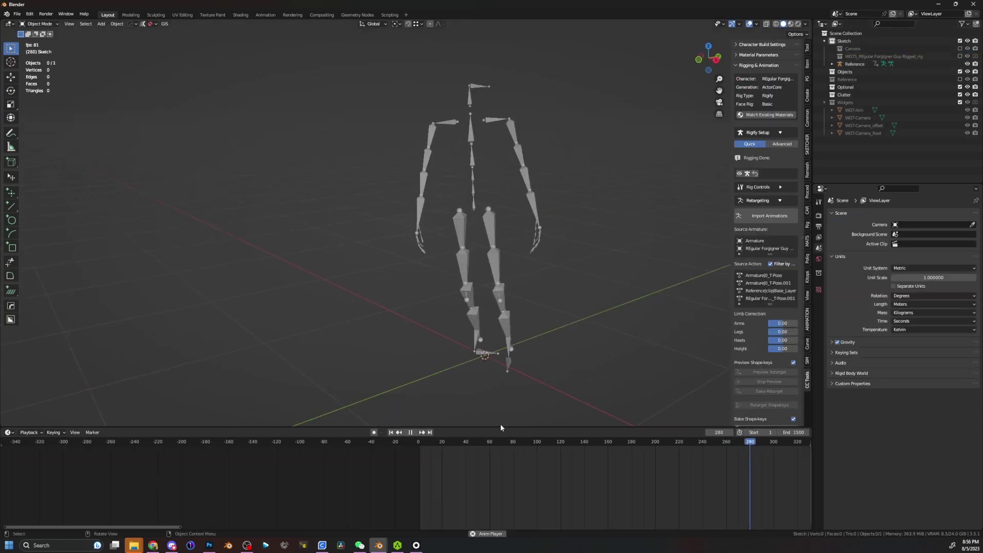
middle_drag(572, 273, 489, 247)
scroll(498, 236, up, 3)
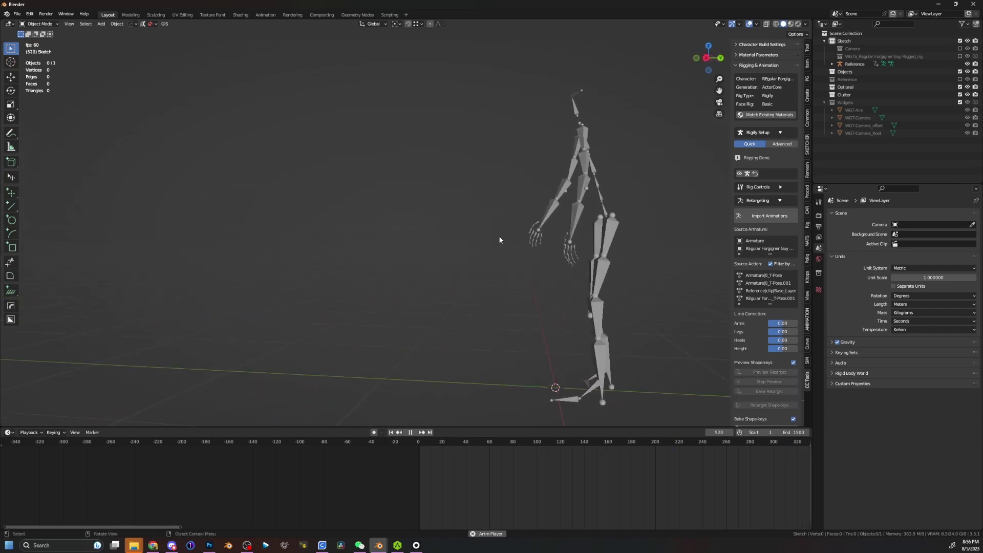
middle_drag(635, 221, 560, 252)
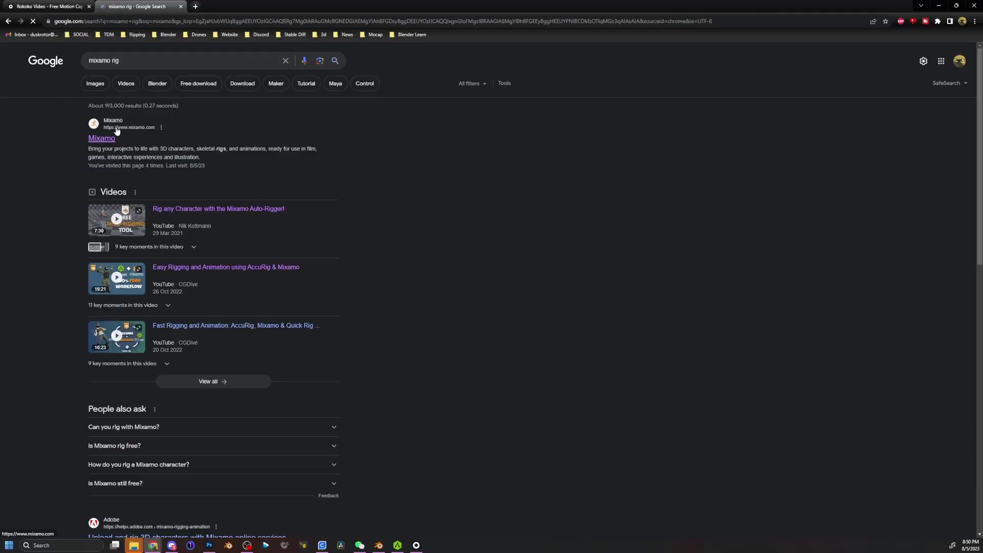
- Open the Mixamo site from the search results, close it, and switch to AccuRIG
click(116, 137)
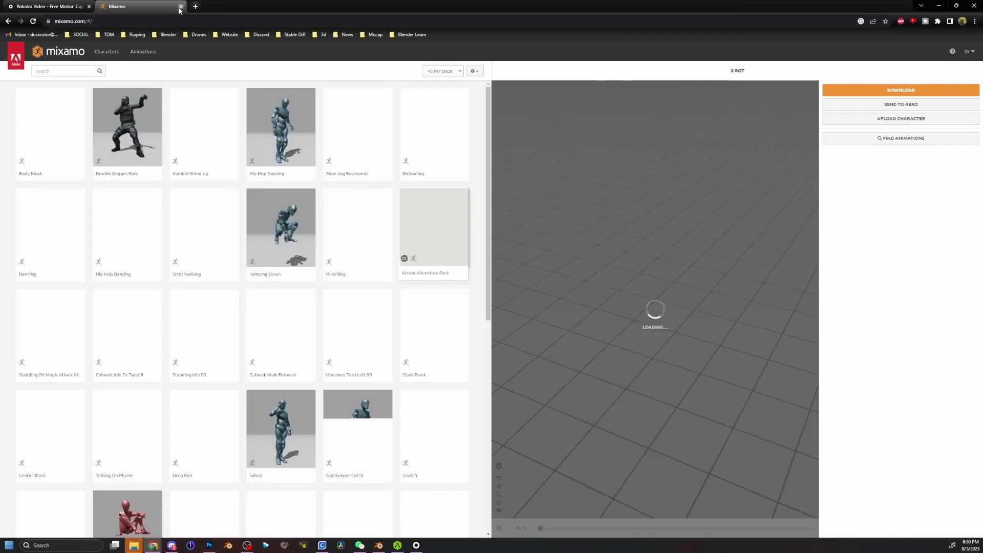
key(ctrl+w)
key(alt+Tab)
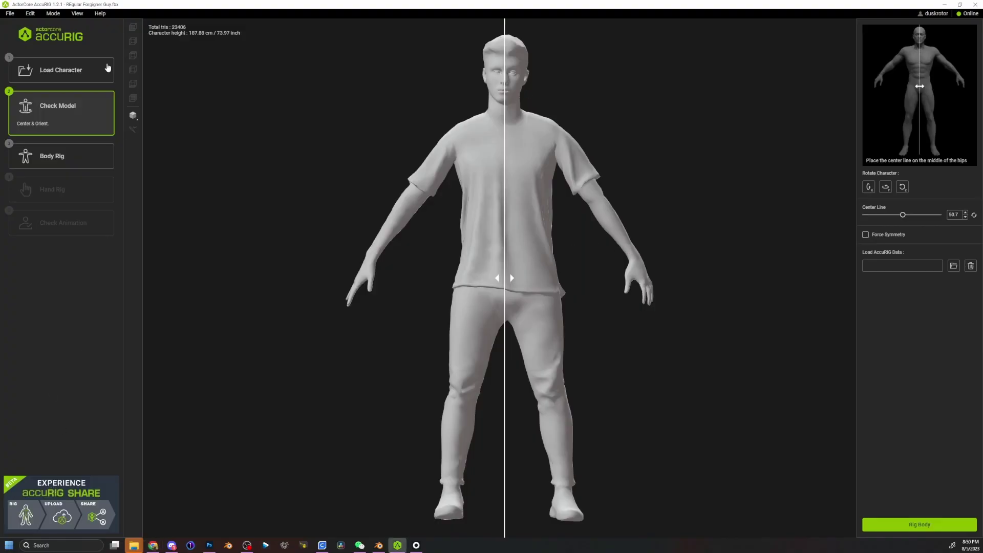
- Nudge the AccuRIG center line to 50.75, then return to Blender
mouse_move(505, 127)
mouse_down()
mouse_move(527, 126)
mouse_move(505, 125)
mouse_up()
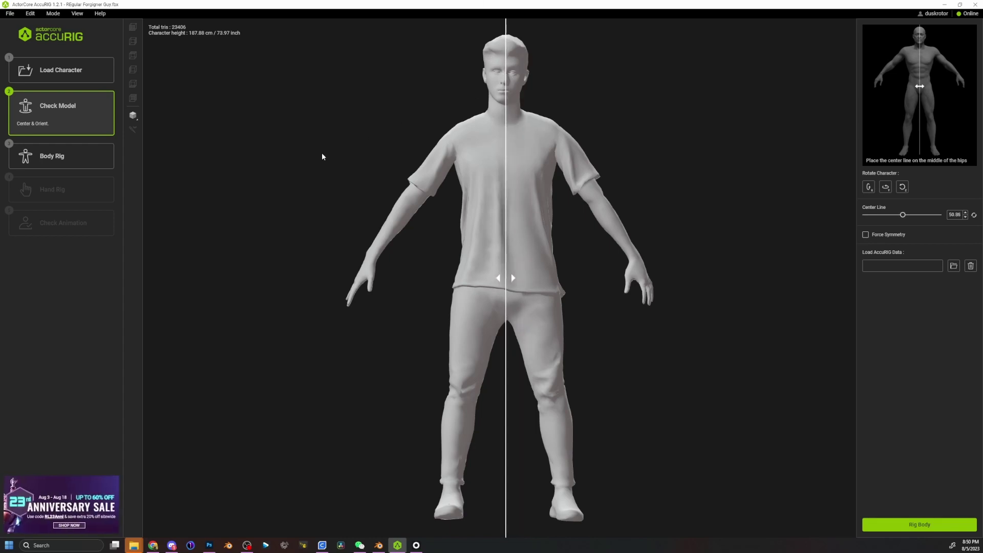
key(alt+Tab)
- In Pose Mode, test-rotate the left upper arm, then cancel back to the T-pose
scroll(397, 234, up, 5)
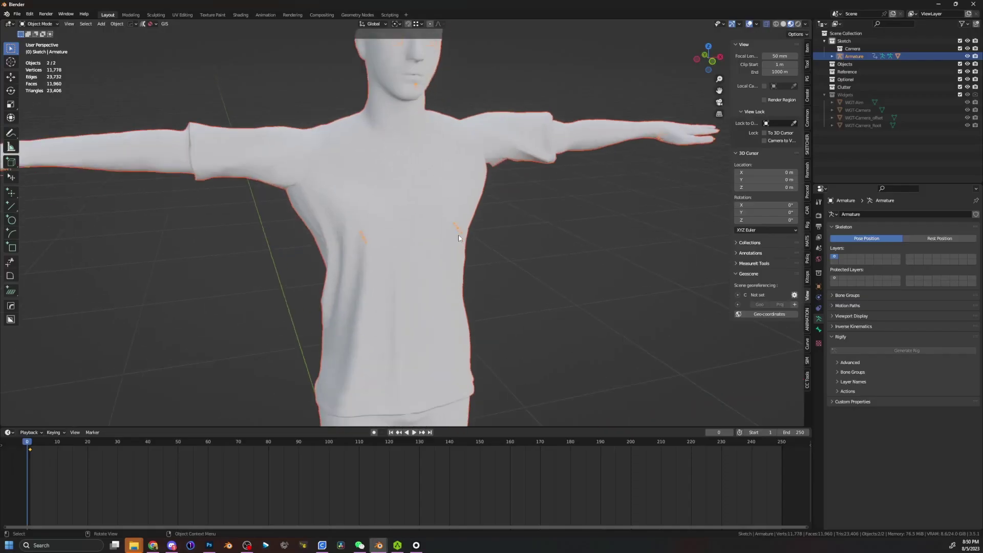
middle_drag(397, 232, 432, 232)
scroll(432, 232, down, 3)
key(ctrl+Tab)
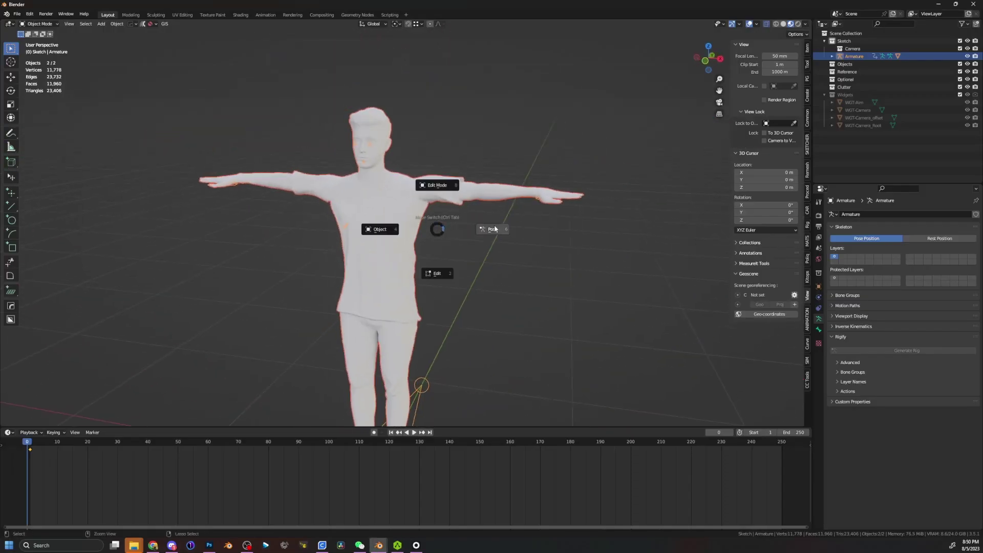
click(435, 185)
key(r)
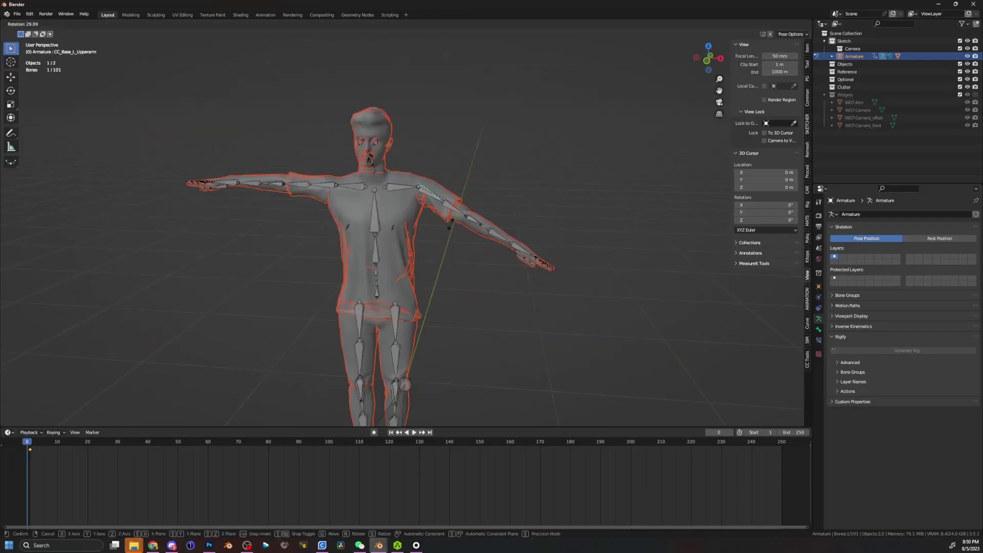
key(Escape)
- Make the Spine01 bone active and bring up the CC Tools rigging and retargeting options
click(375, 248)
middle_drag(520, 247, 459, 238)
middle_drag(341, 278, 468, 245)
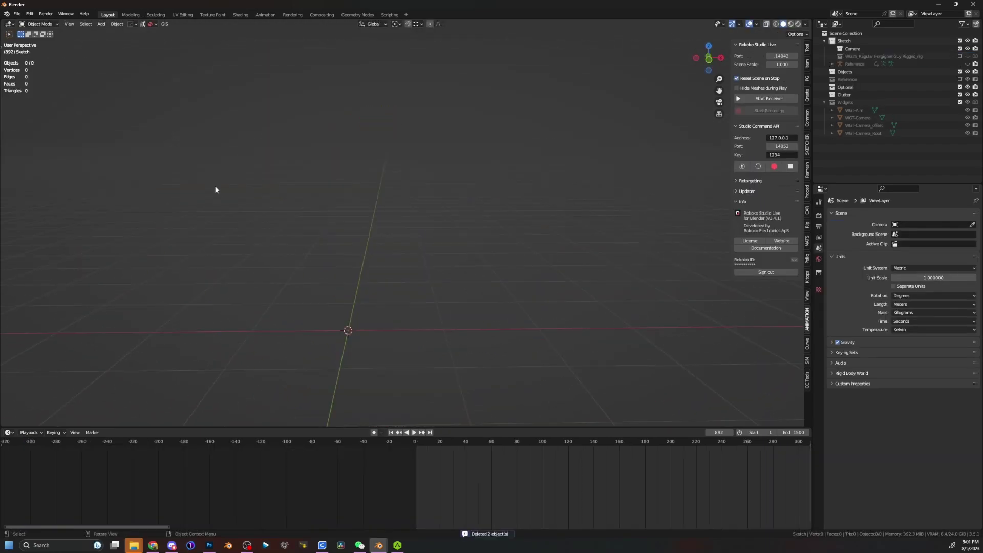
middle_drag(214, 189, 388, 245)
click(808, 382)
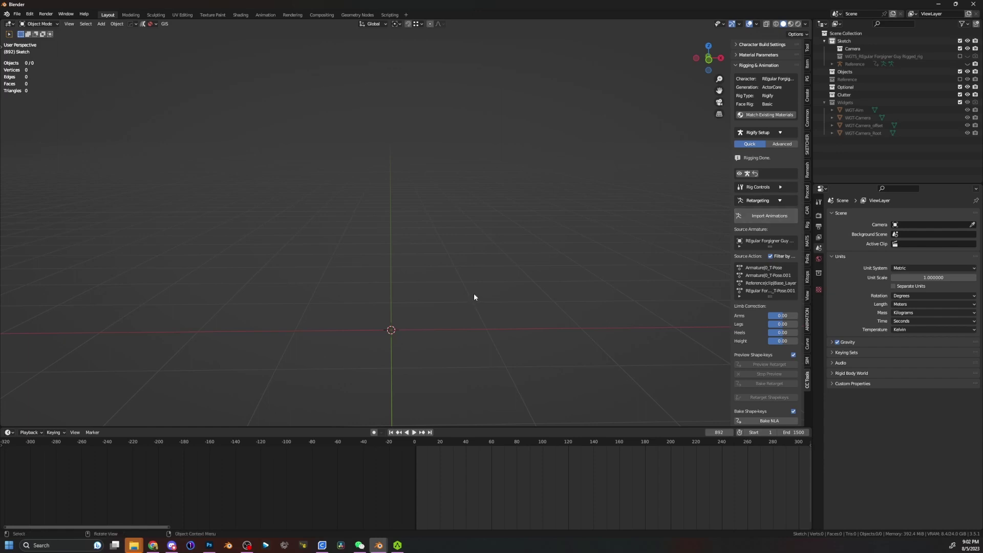
- Import the rigged REgular Forgigner Guy FBX through CC Tools Import Character
mouse_move(474, 297)
middle_down()
mouse_move(423, 301)
mouse_move(497, 295)
mouse_move(474, 292)
middle_up()
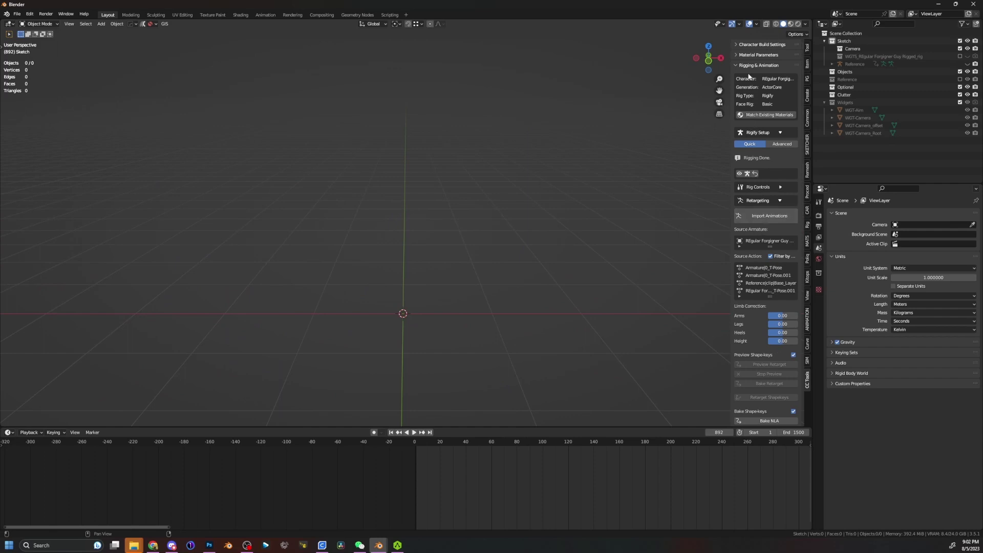
click(737, 65)
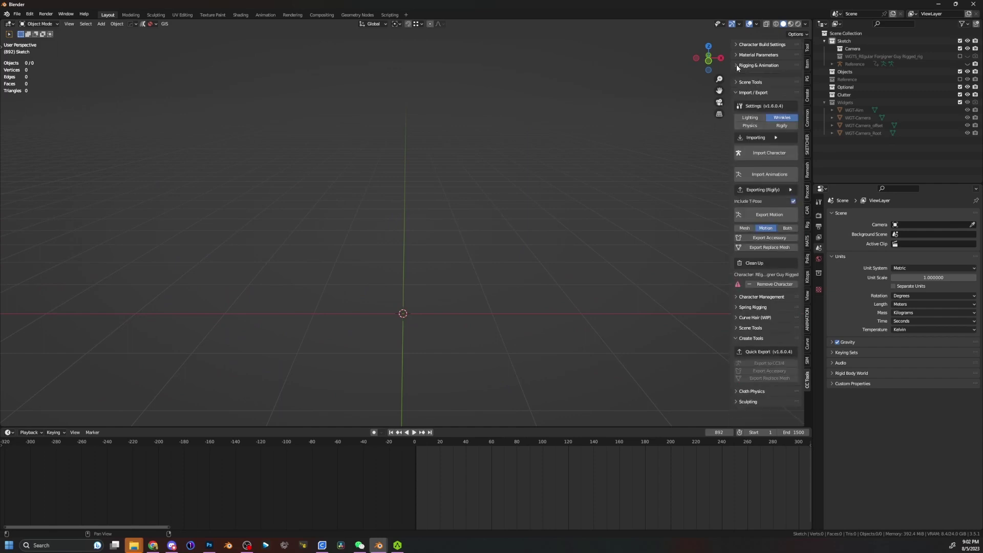
click(768, 153)
click(558, 330)
click(637, 372)
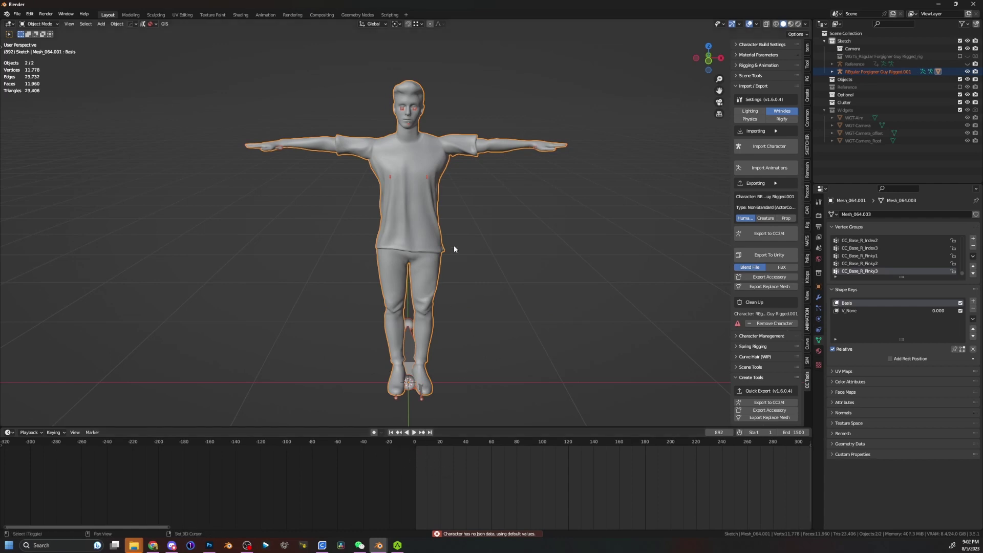
- Select the imported character's armature in Edit Mode and show the MMD Tools options
middle_drag(453, 244, 436, 223)
click(386, 353)
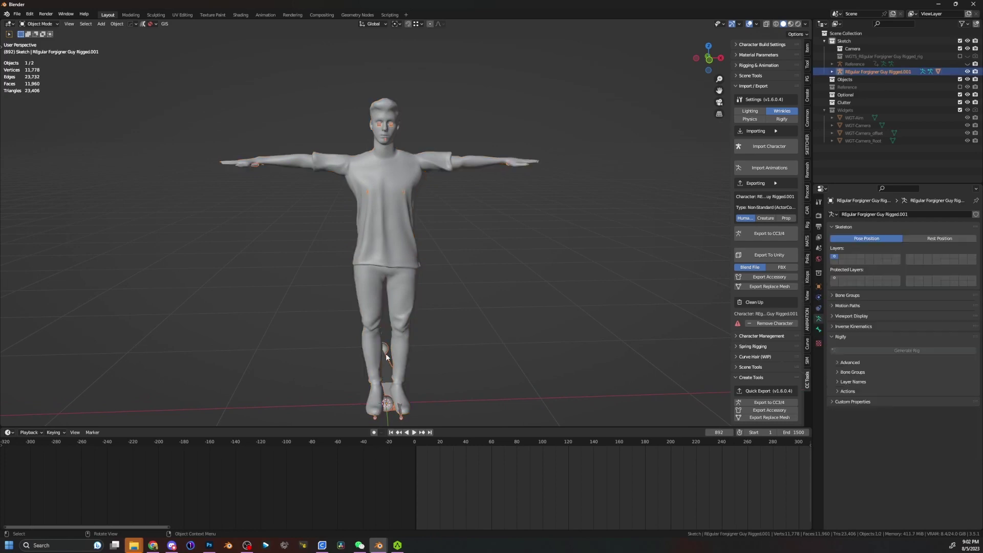
key(Tab)
key(Tab)
key(Tab)
key(Tab)
key(Tab)
key(Tab)
middle_drag(535, 210, 640, 215)
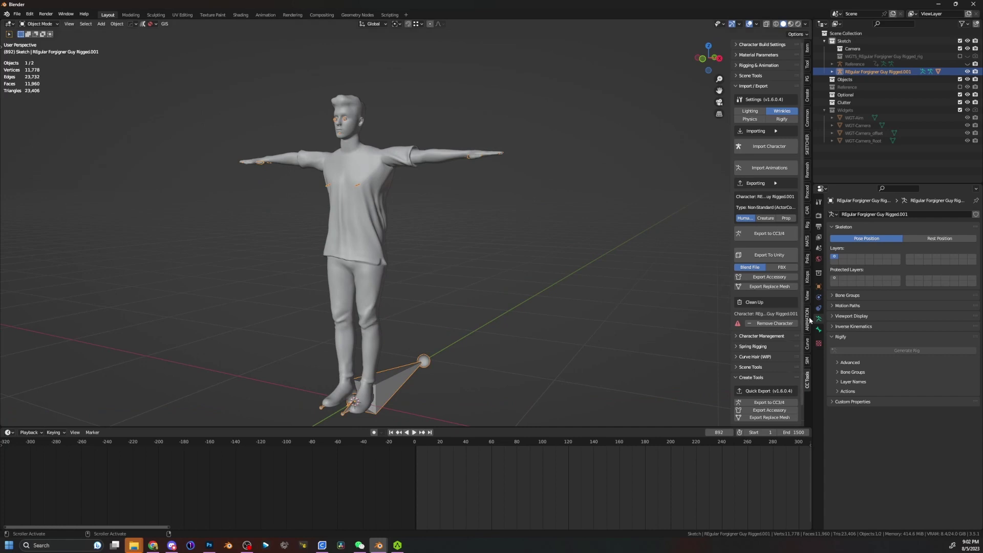
click(807, 239)
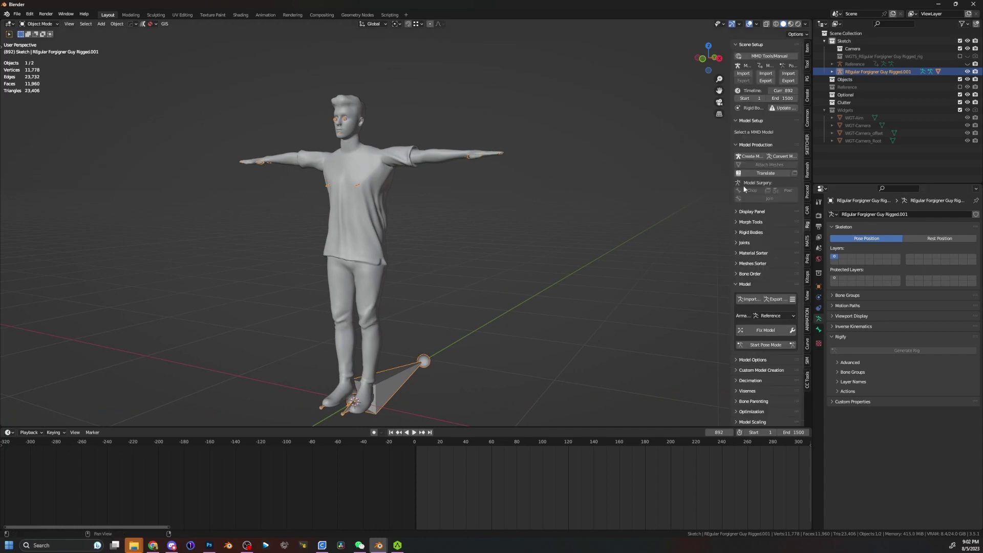
- In Pose Mode, set MMD Tools armature to REgular Forgigner Guy Rigged.001 and apply as rest pose
key(ctrl+Tab)
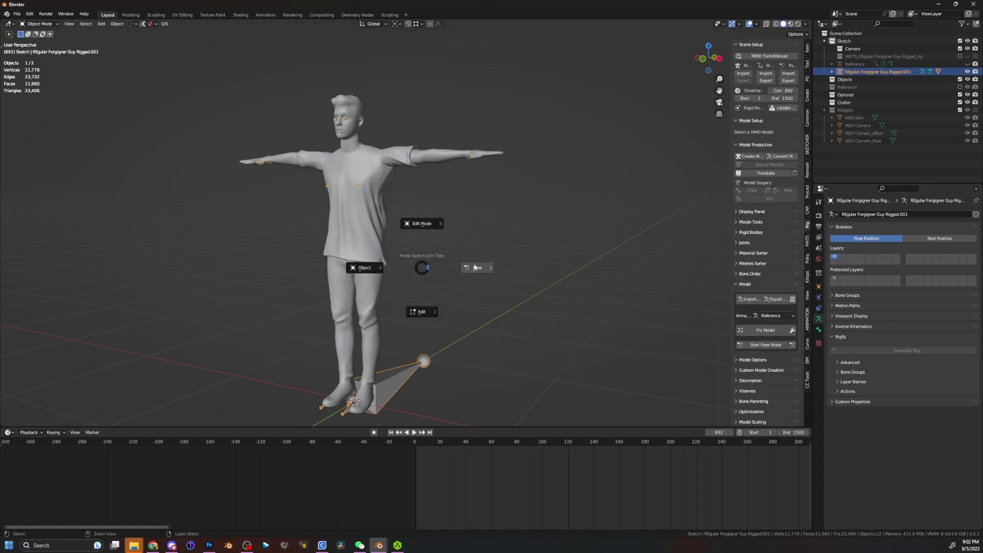
click(476, 266)
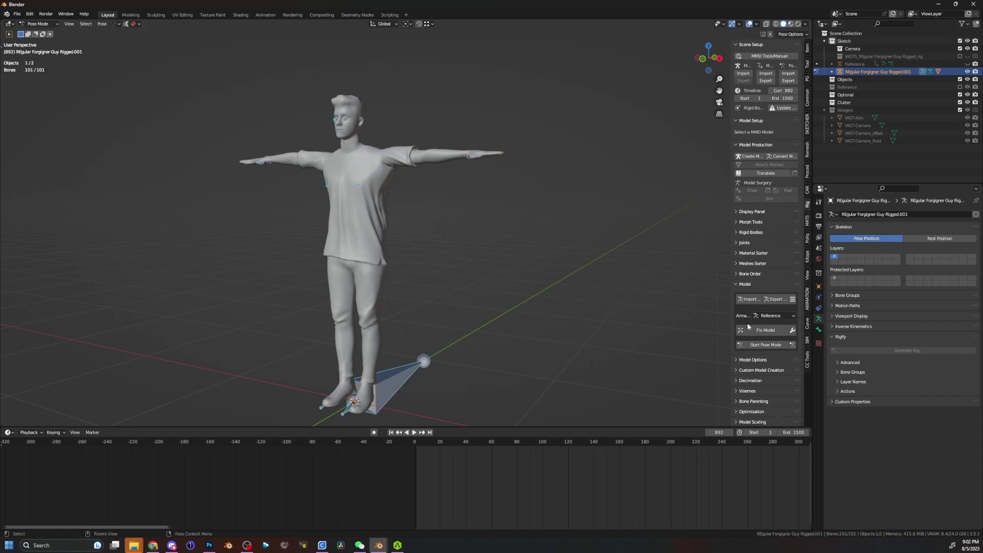
drag(732, 327, 562, 333)
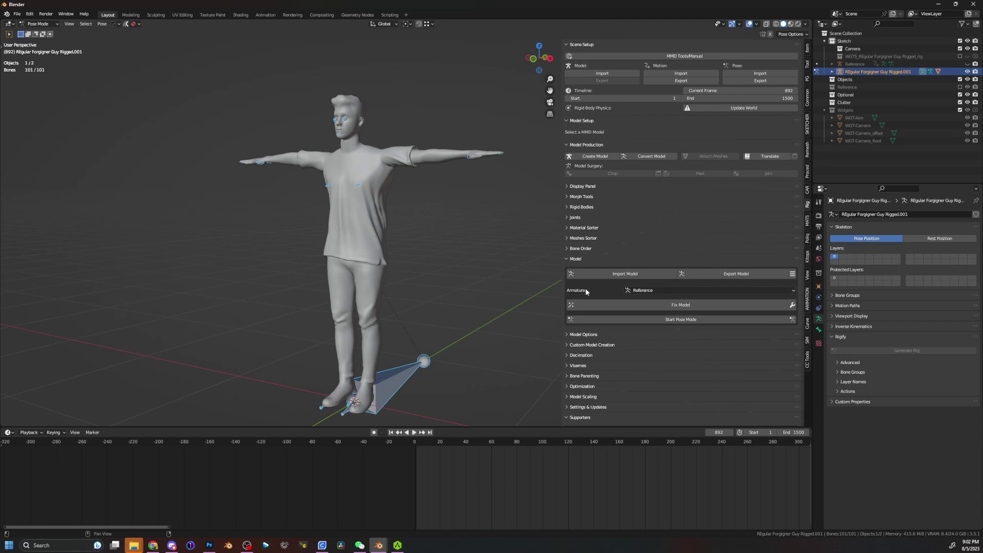
click(653, 291)
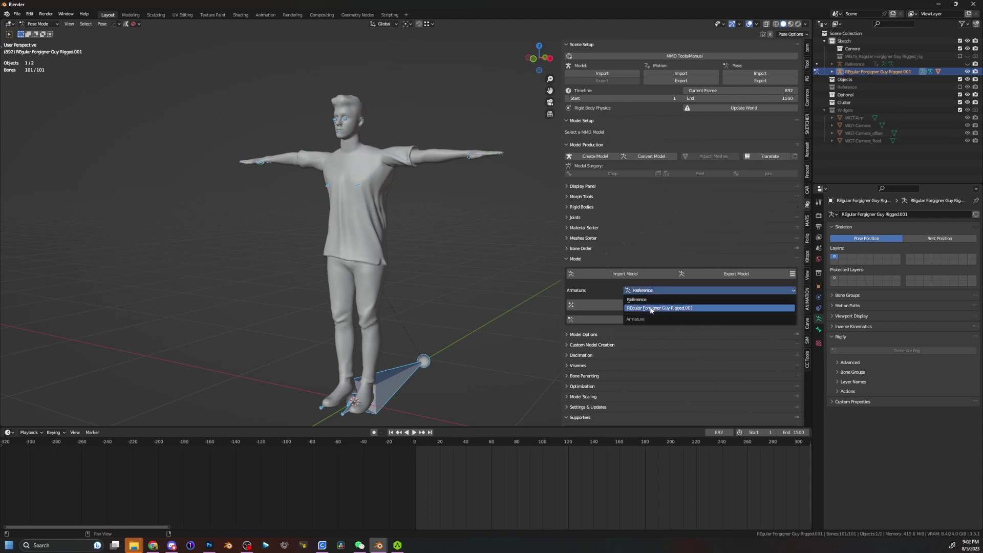
click(663, 309)
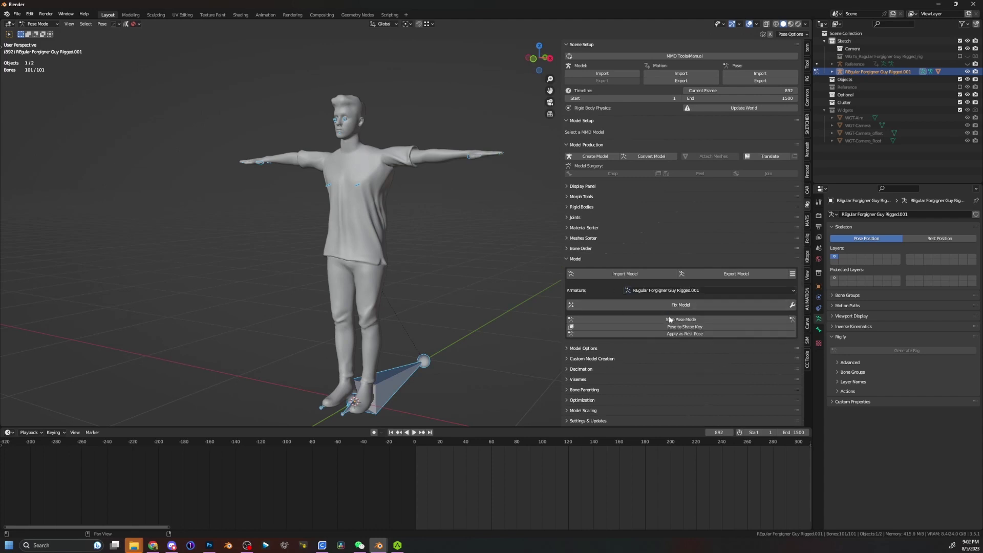
click(675, 334)
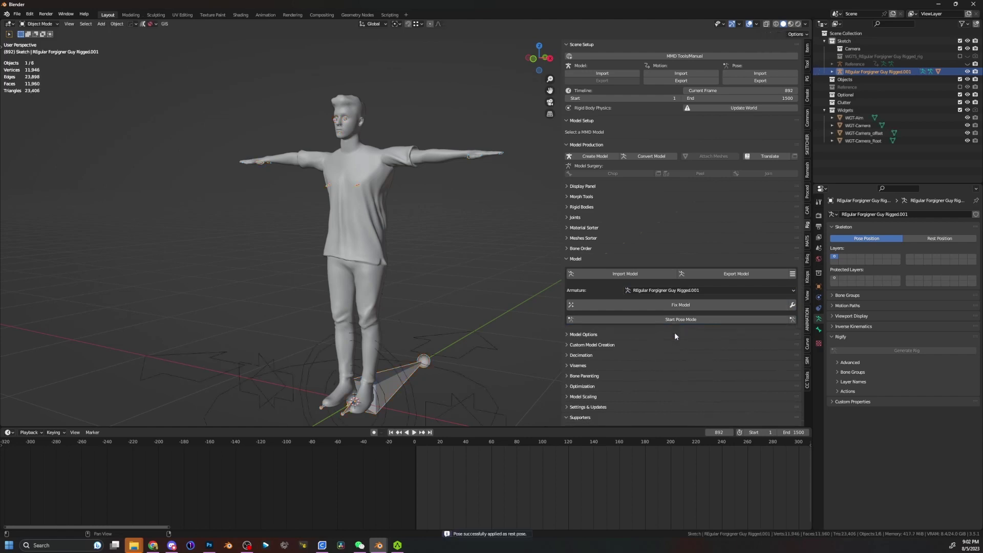
- Return the rig to Object Mode and apply the object transform with Ctrl+A
key(ctrl+Tab)
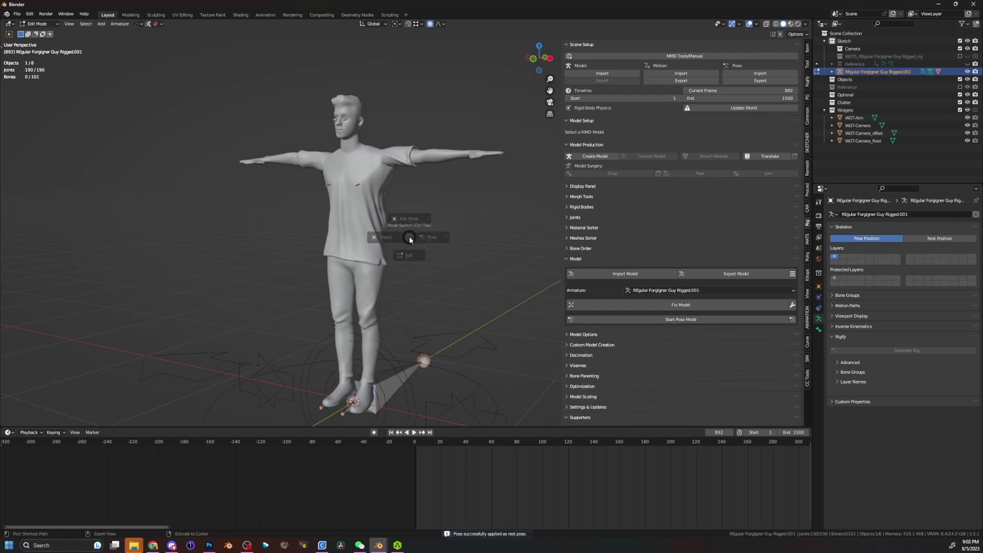
click(362, 245)
middle_drag(362, 246, 387, 264)
key(Tab)
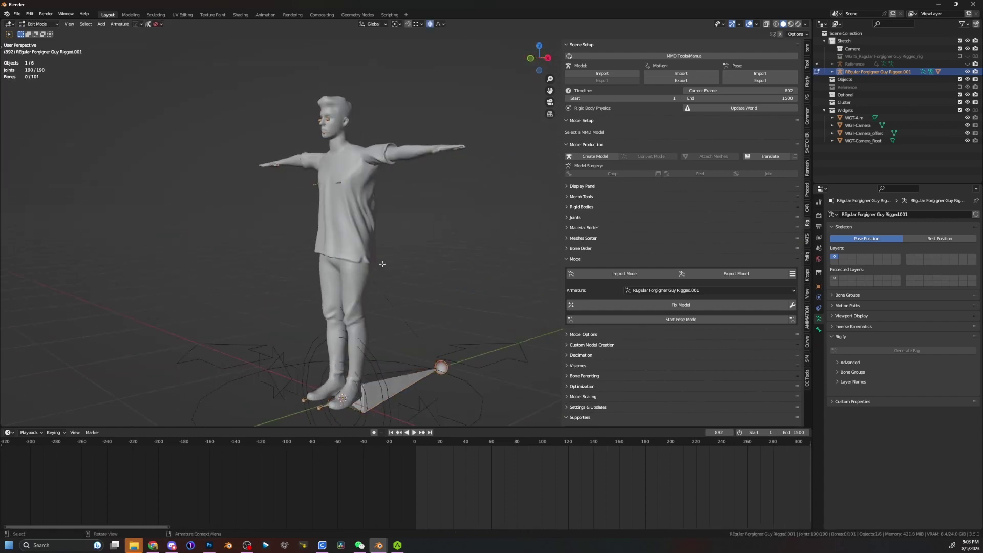
middle_drag(382, 265, 431, 271)
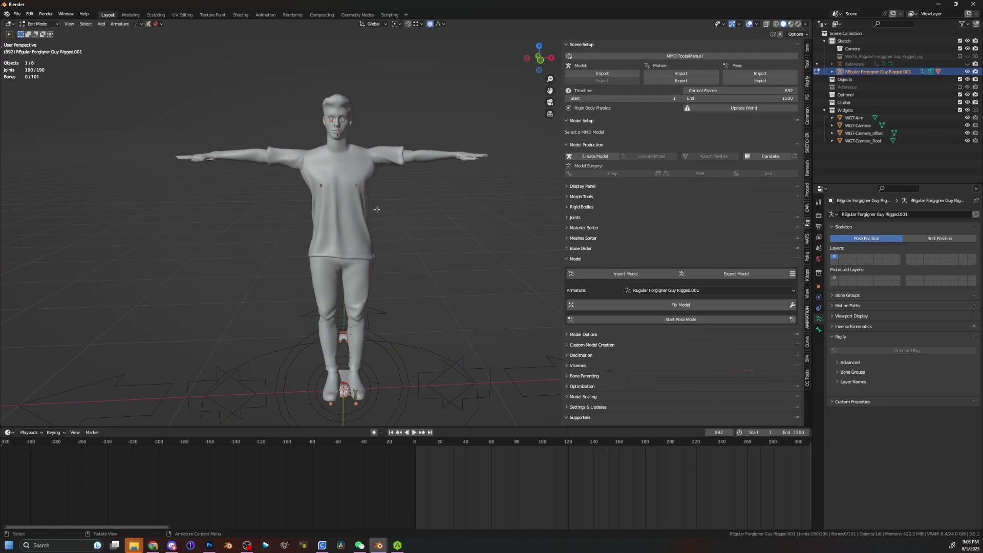
scroll(377, 210, up, 6)
scroll(342, 179, down, 5)
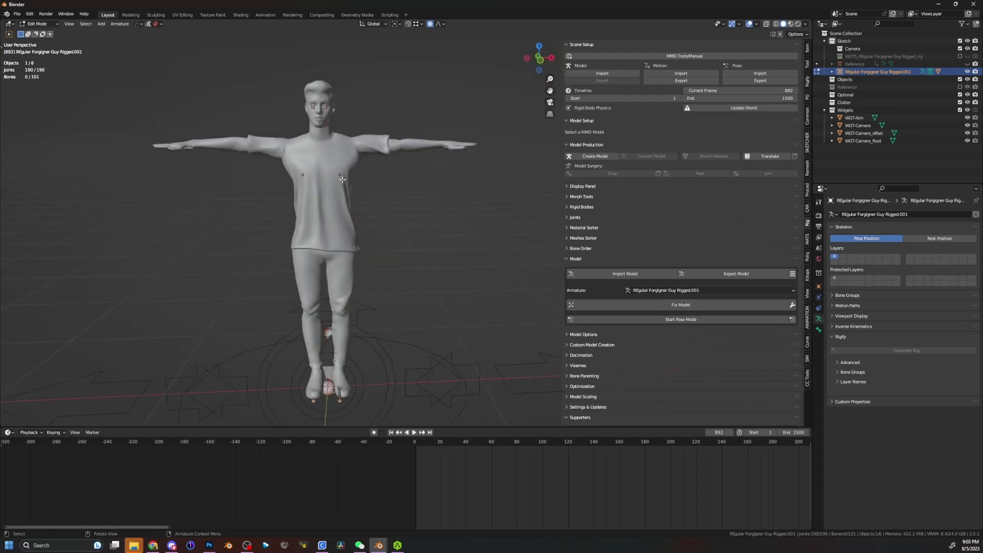
key(Tab)
middle_drag(386, 214, 352, 196)
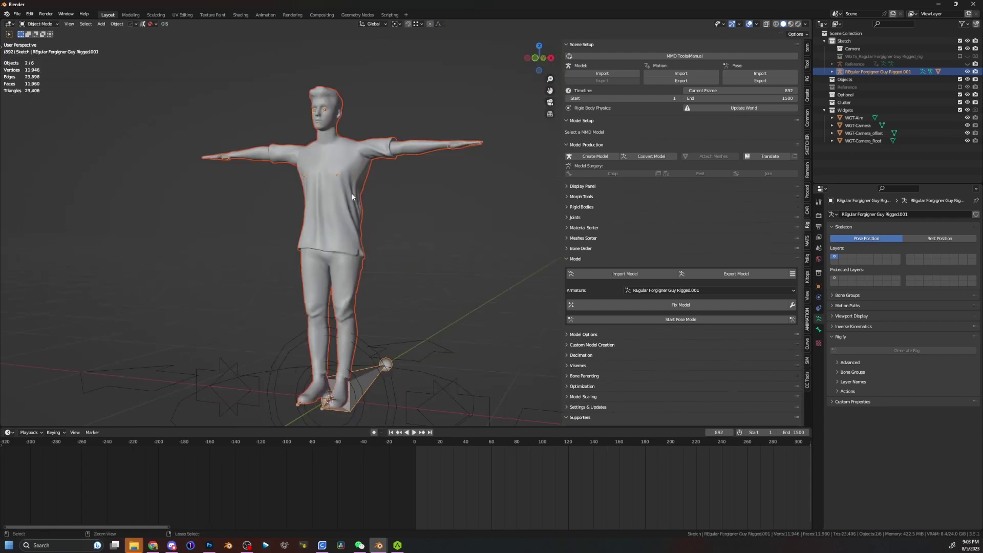
key(ctrl+a)
click(422, 191)
- Select the WGT-Aim widget in the viewport and delete it
scroll(424, 218, down, 5)
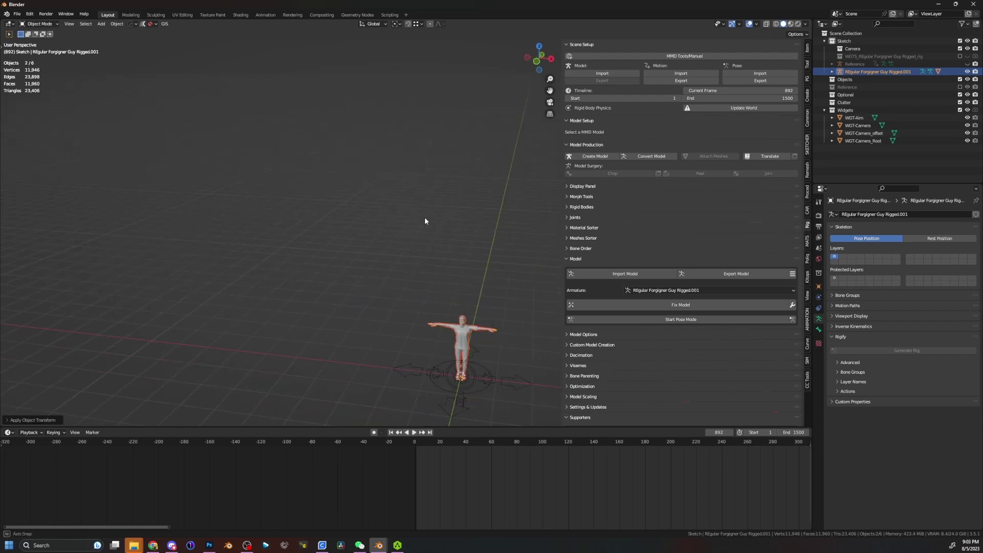
middle_drag(425, 221, 501, 370)
click(473, 359)
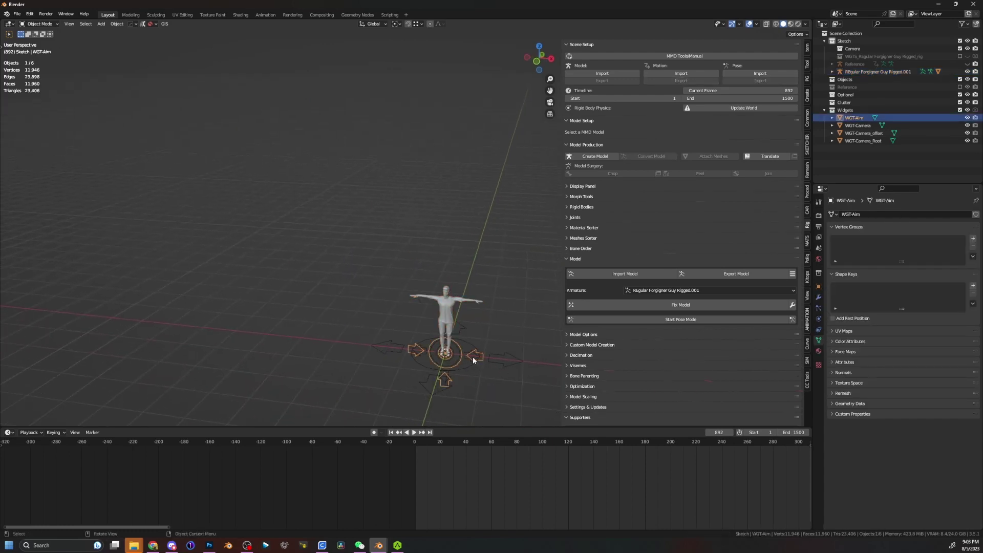
key(Delete)
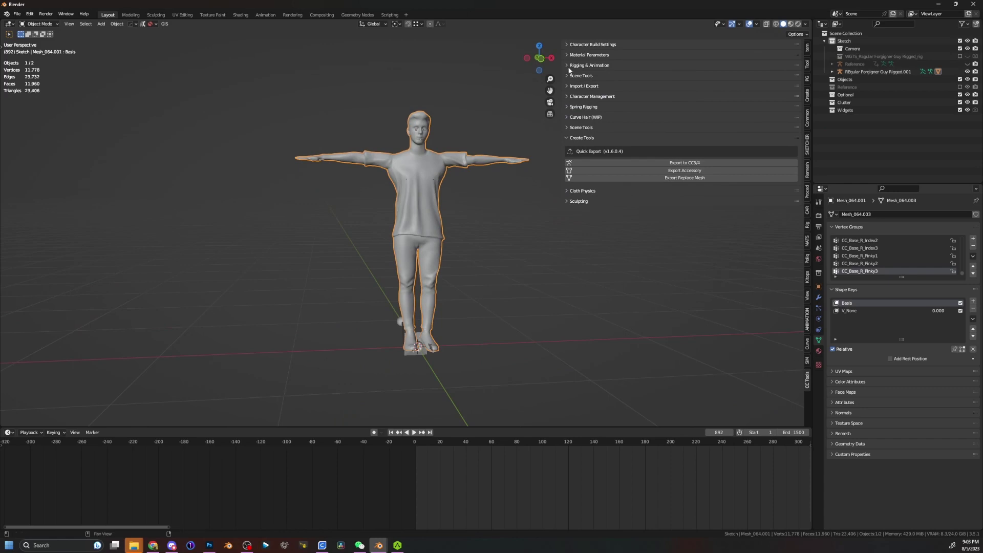
- Generate a Rigify rig for the character from CC Tools Rigging & Animation
click(566, 65)
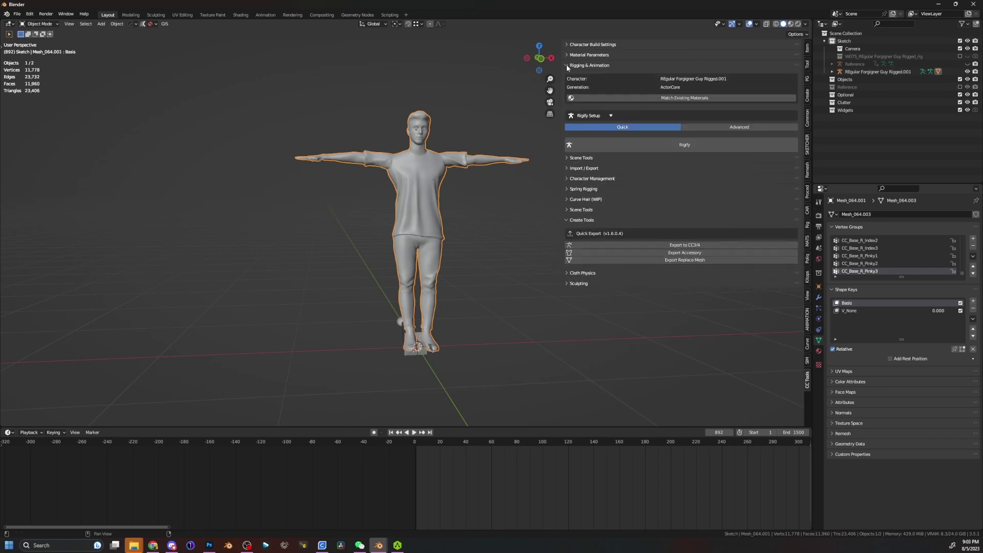
click(685, 145)
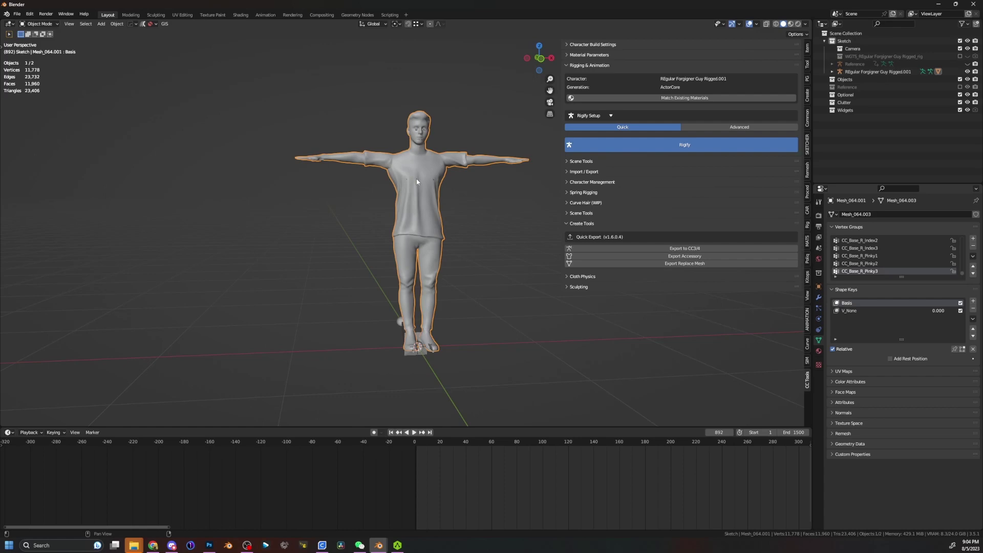
middle_drag(416, 179, 380, 228)
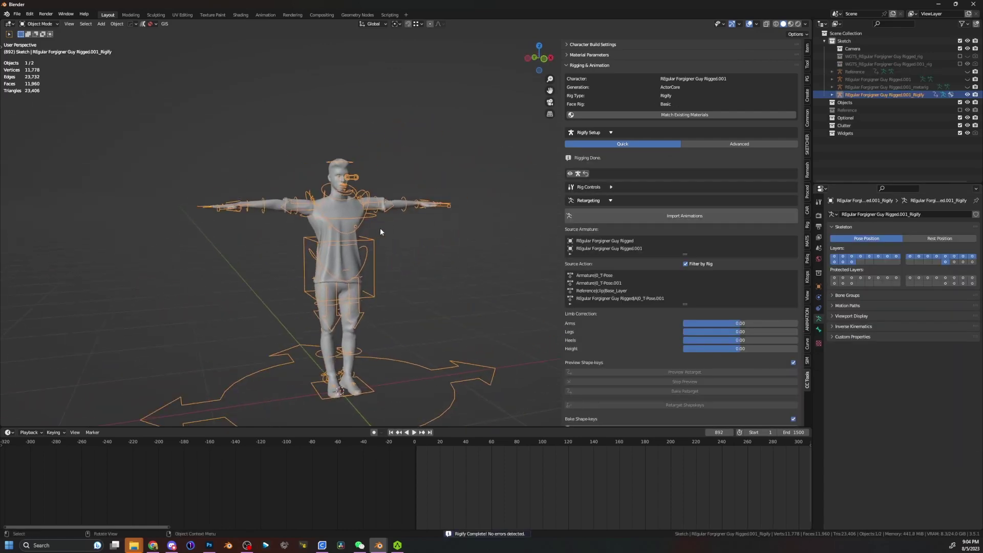
scroll(380, 228, up, 4)
- In Pose Mode, select the hand_ik.L control and grab it to test the rig
key(ctrl+Tab)
click(441, 219)
middle_drag(440, 219, 341, 201)
click(339, 199)
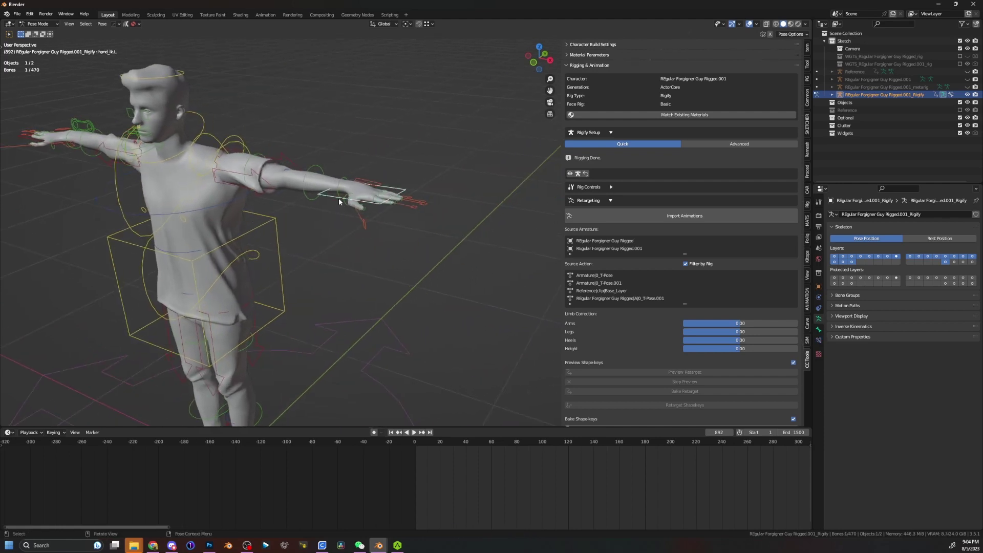
key(g)
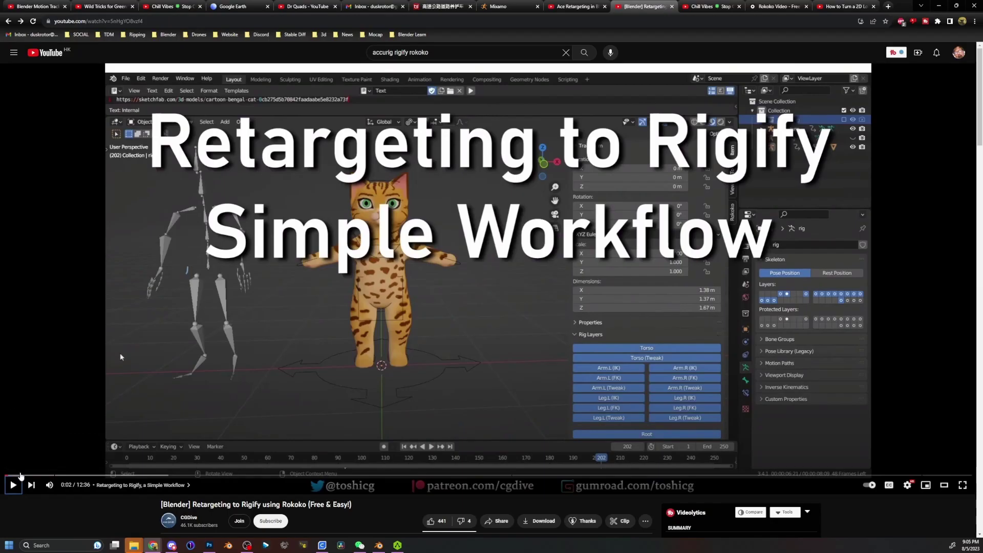
scroll(179, 459, down, 3)
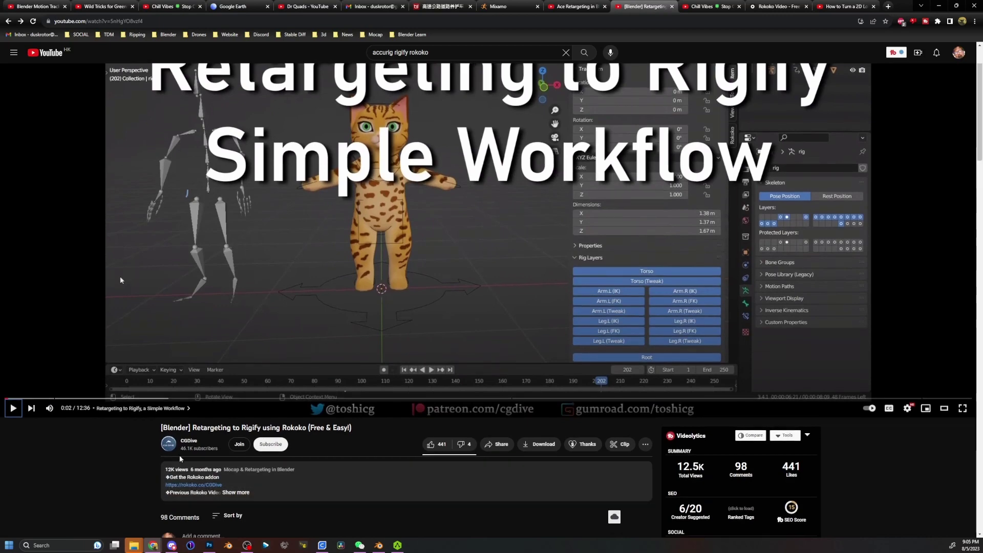
- Skip the Rokoko-to-Rigify tutorial ahead to 1:06, then 1:41, and return to Blender
scroll(179, 458, up, 3)
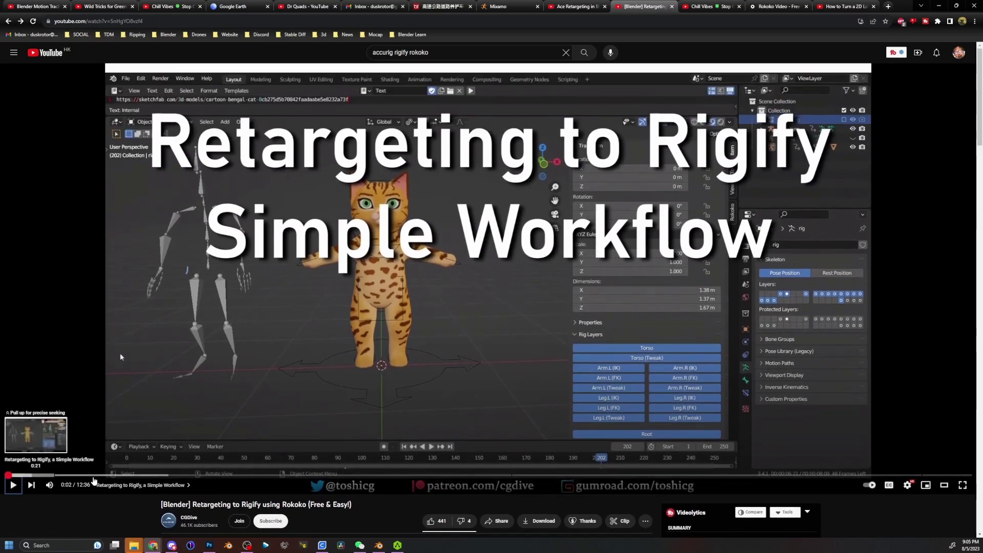
scroll(94, 480, down, 3)
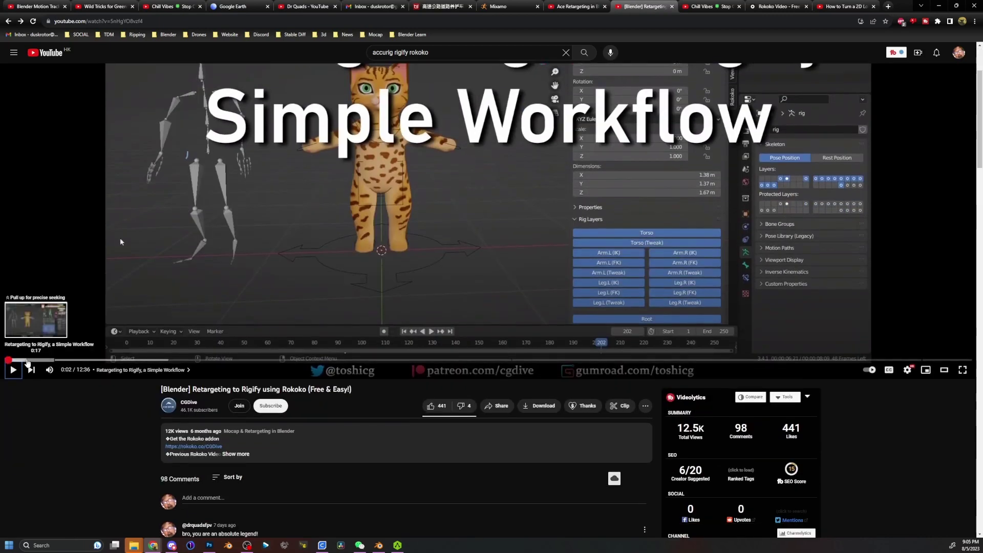
click(89, 370)
scroll(90, 369, up, 3)
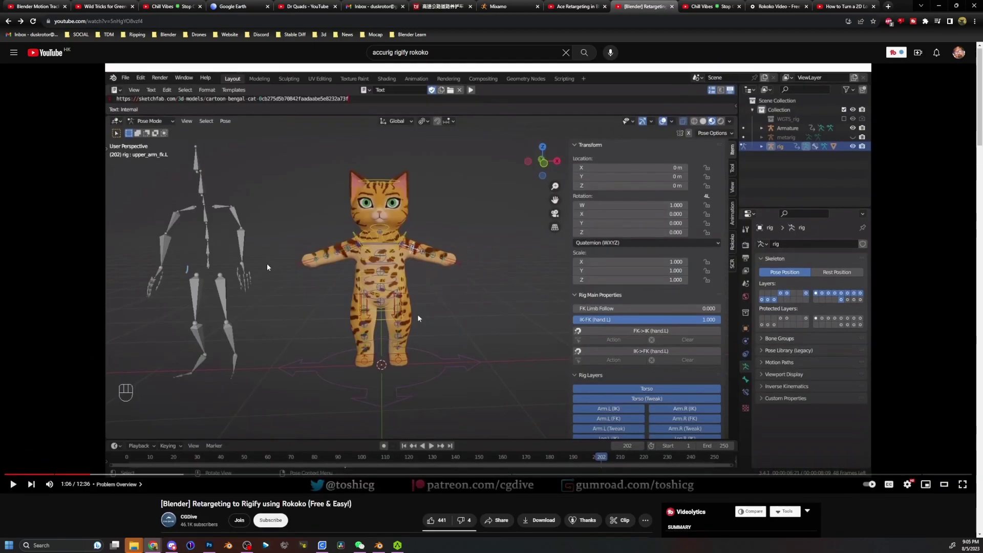
click(134, 474)
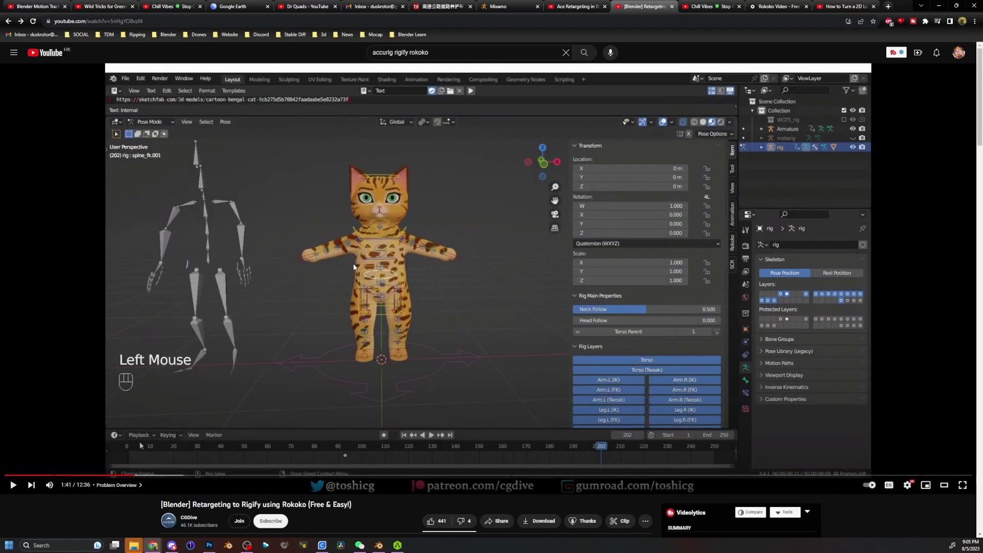
key(alt+Tab)
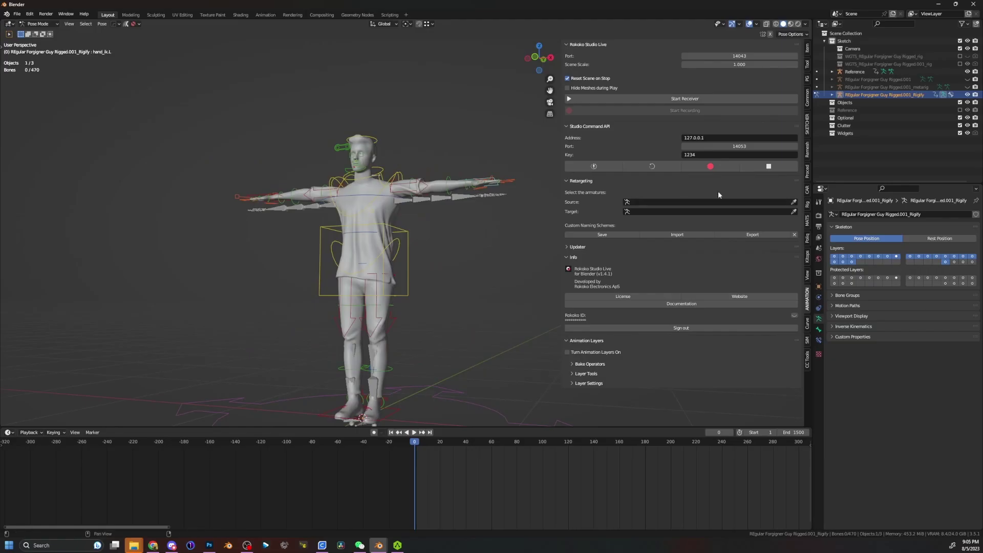
- Set Reference as the source and the Rigify rig as the target, then build the bone list
click(793, 202)
click(463, 194)
click(793, 211)
click(451, 173)
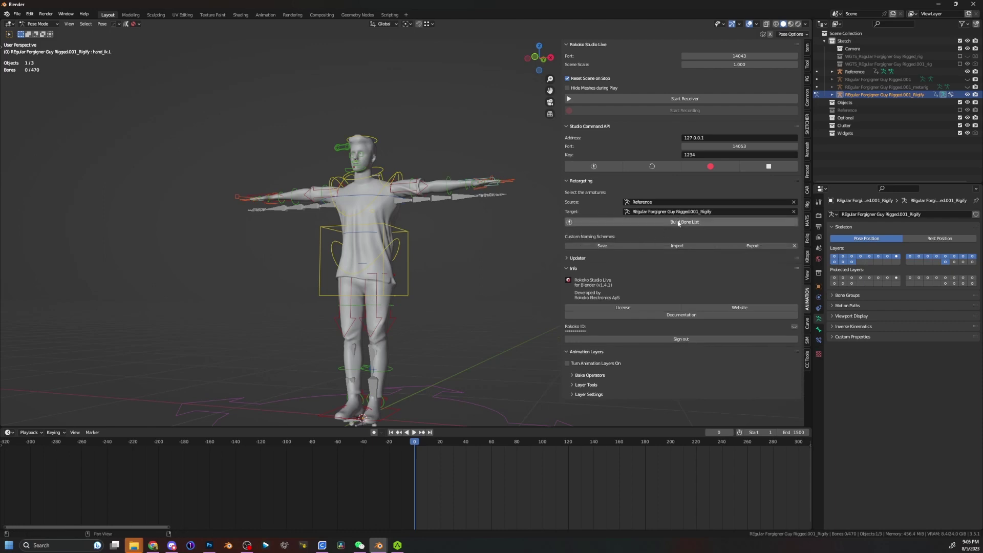
click(678, 223)
- Scroll down the Rokoko panel and retarget the animation onto the Rigify rig
middle_drag(524, 271, 589, 277)
scroll(690, 285, down, 5)
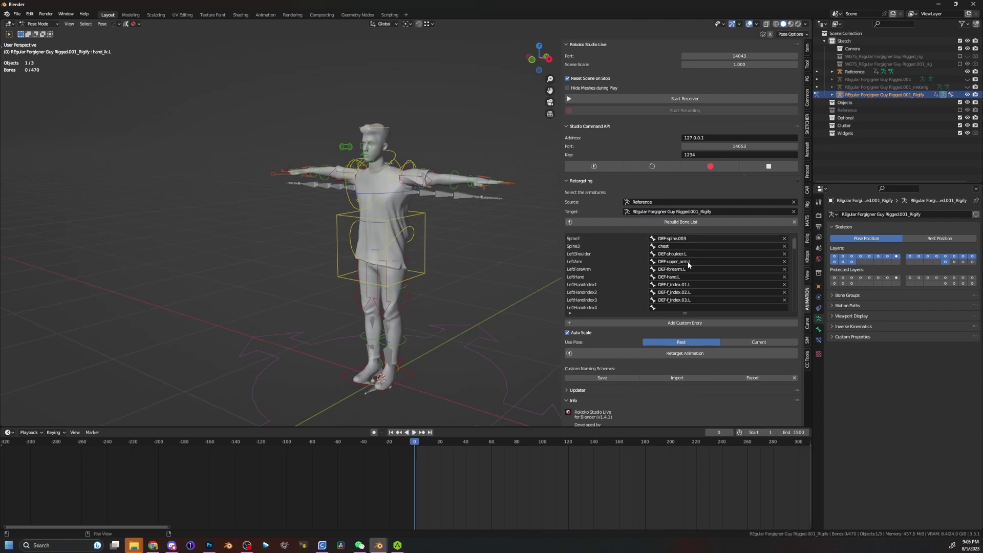
scroll(690, 285, down, 8)
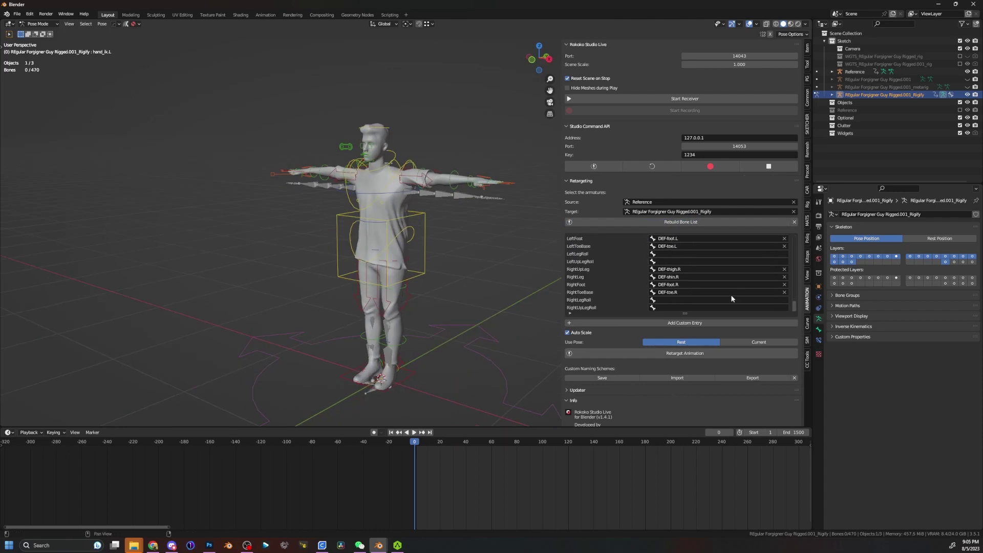
click(660, 355)
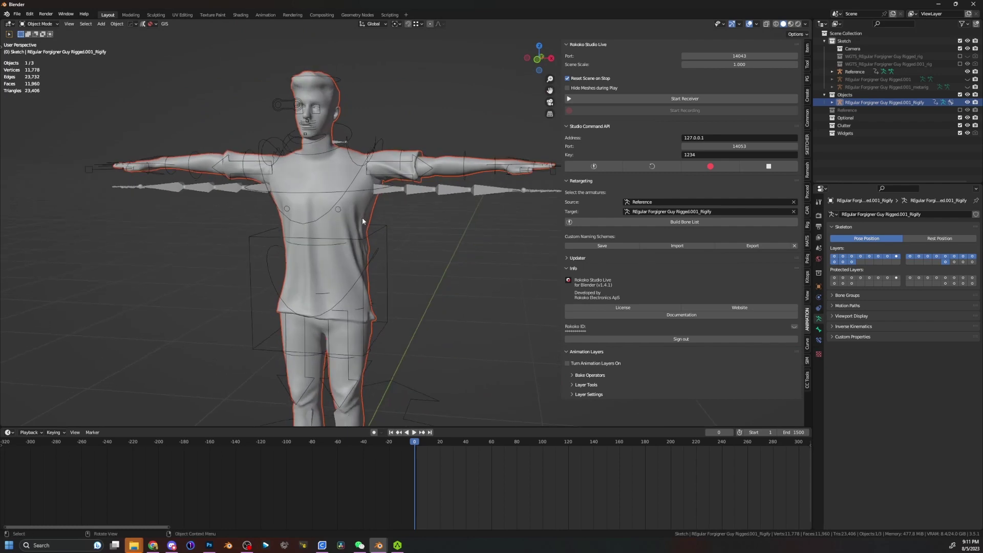
- Hide the character mesh collection and move the unhidden Rigged.001 armature away from Reference
click(967, 94)
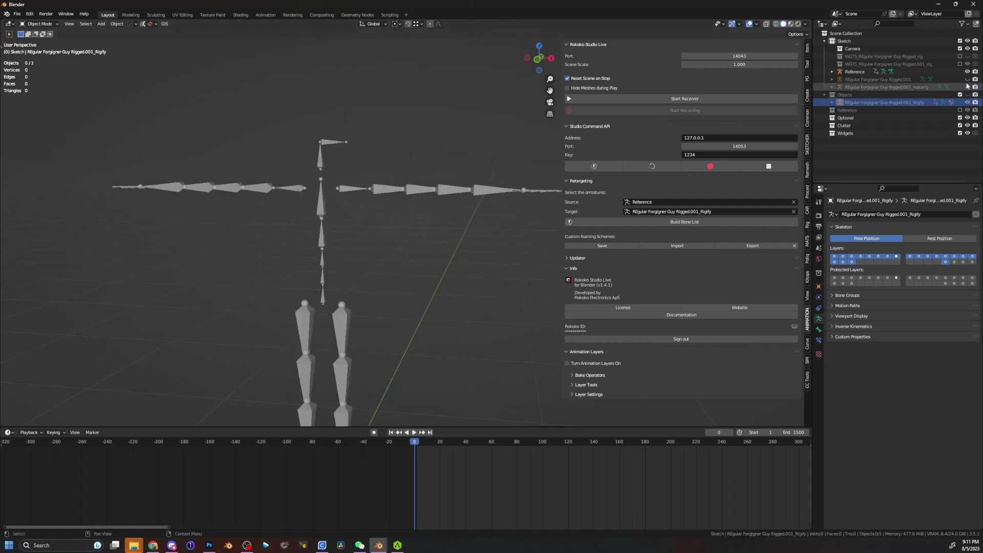
click(967, 80)
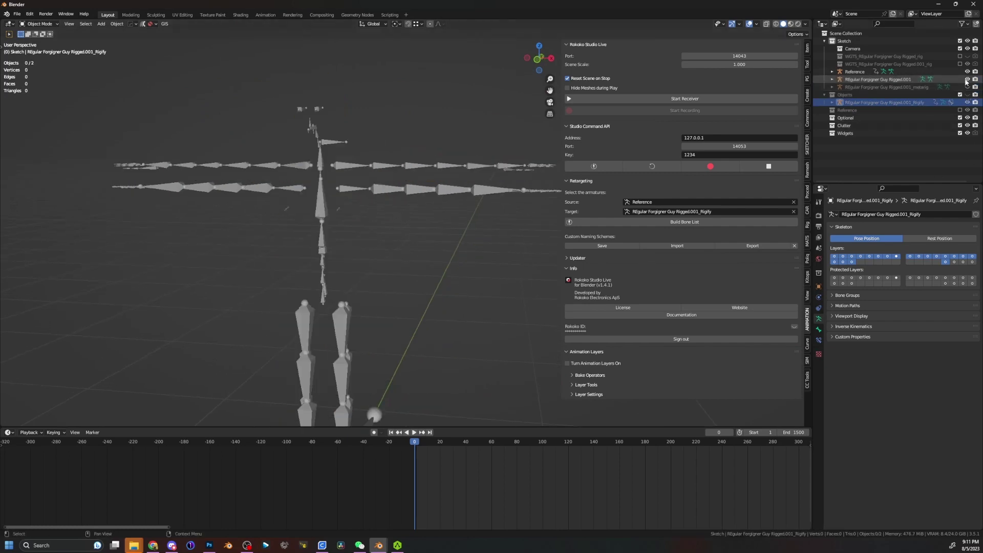
click(348, 171)
middle_drag(348, 171, 101, 199)
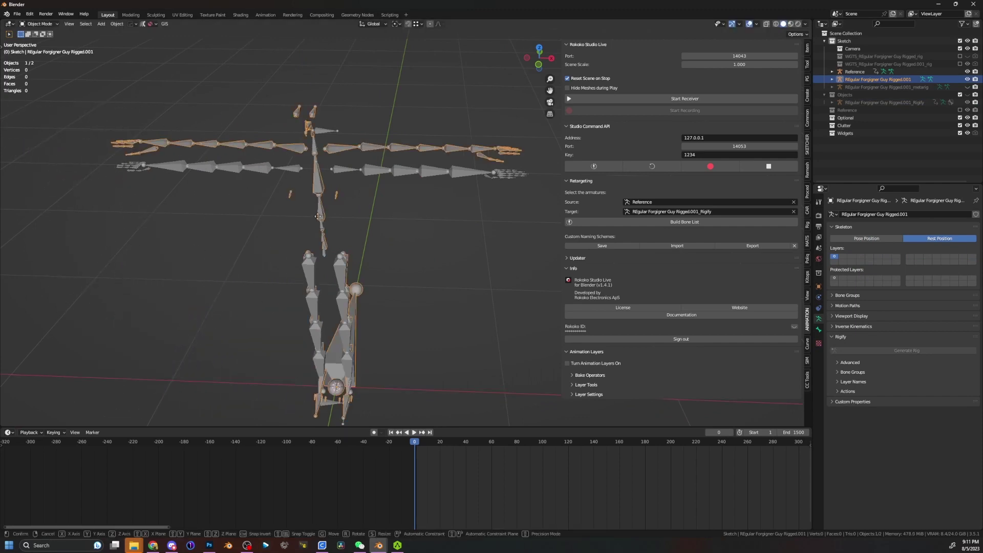
key(g)
click(402, 157)
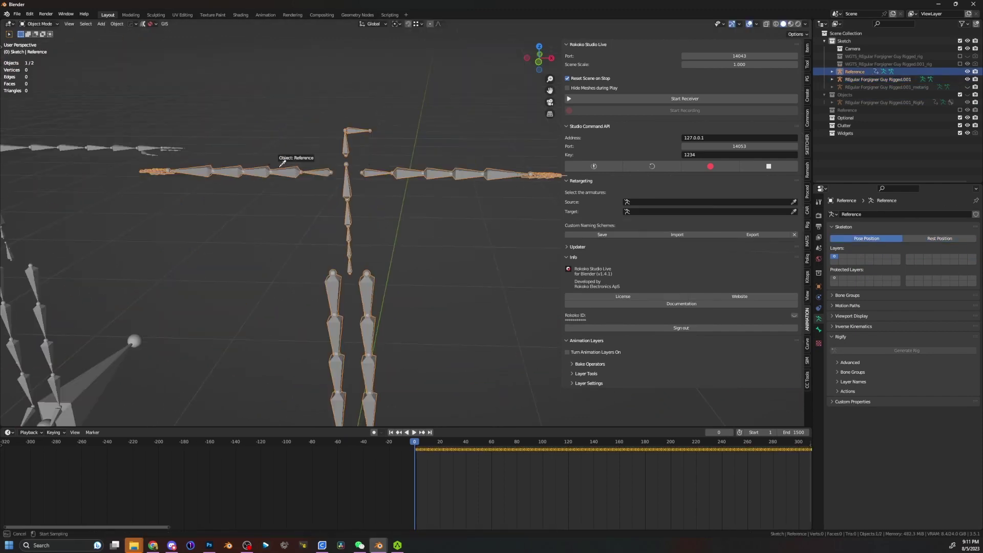
- Set Reference as the source and Rigged.001 as the target, then switch to front orthographic view
click(291, 171)
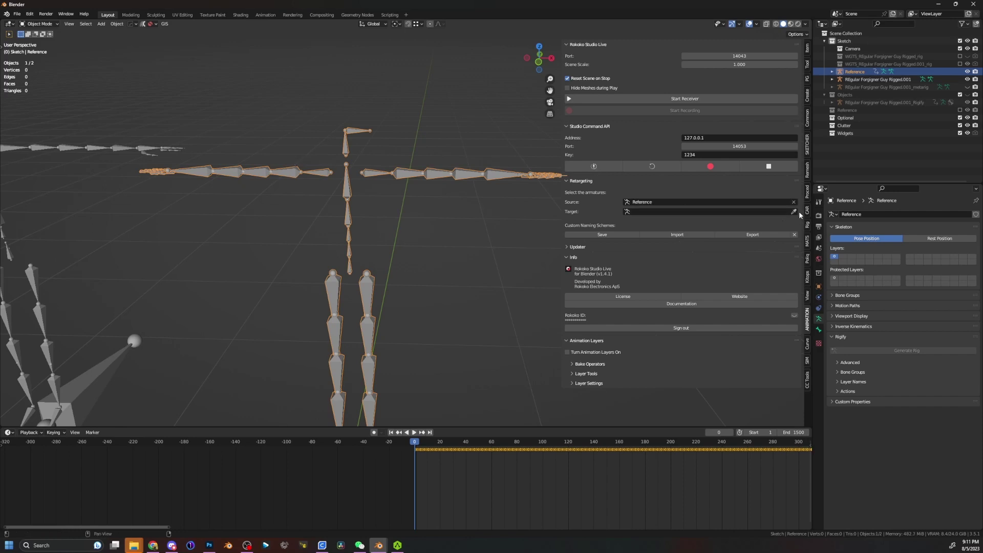
click(794, 211)
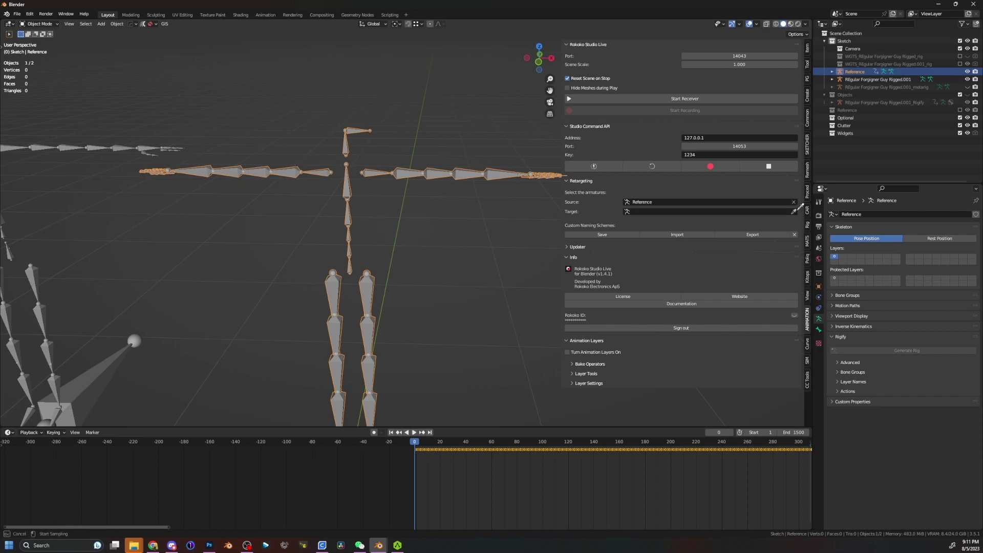
click(90, 152)
middle_drag(90, 153, 317, 224)
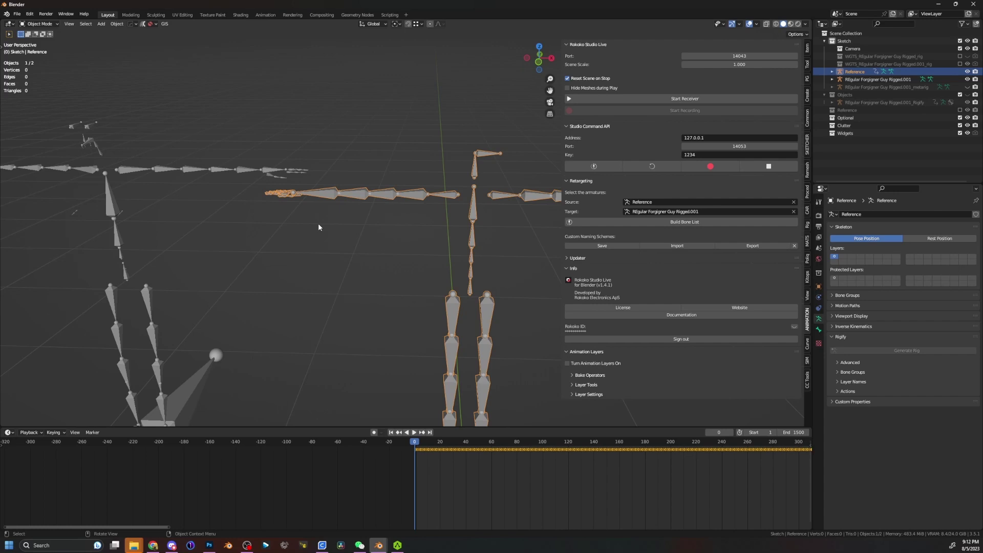
key(KP_1)
- Clear the stored naming schemes and import ACCURIG_Names_No_Rigs.json from the 6_ROKOKO folder
click(794, 245)
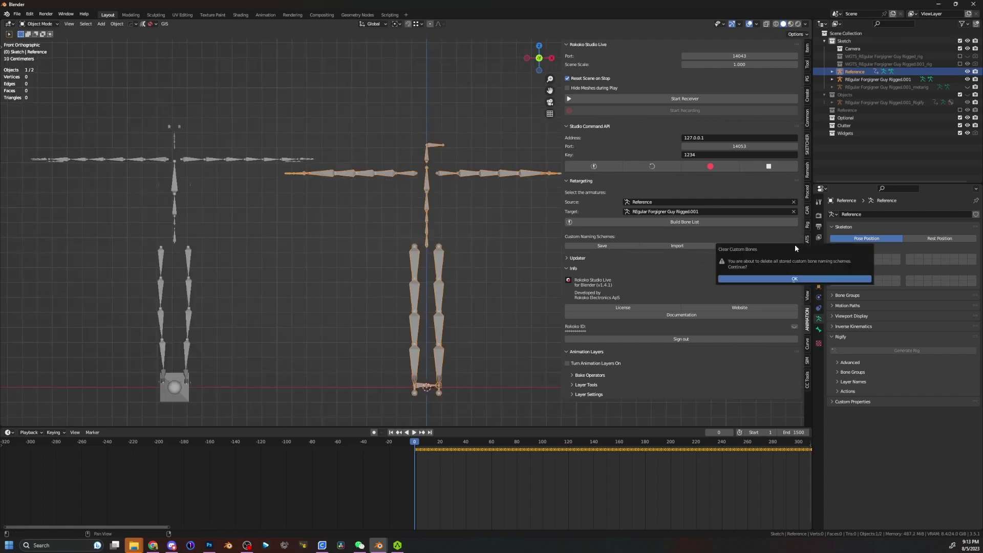
click(805, 278)
click(678, 248)
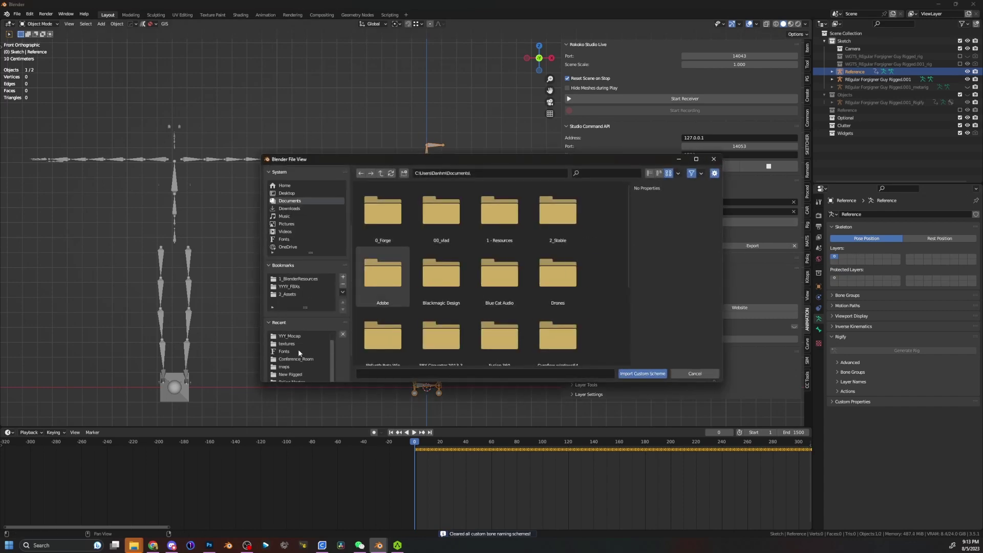
click(293, 342)
scroll(294, 342, down, 2)
click(289, 359)
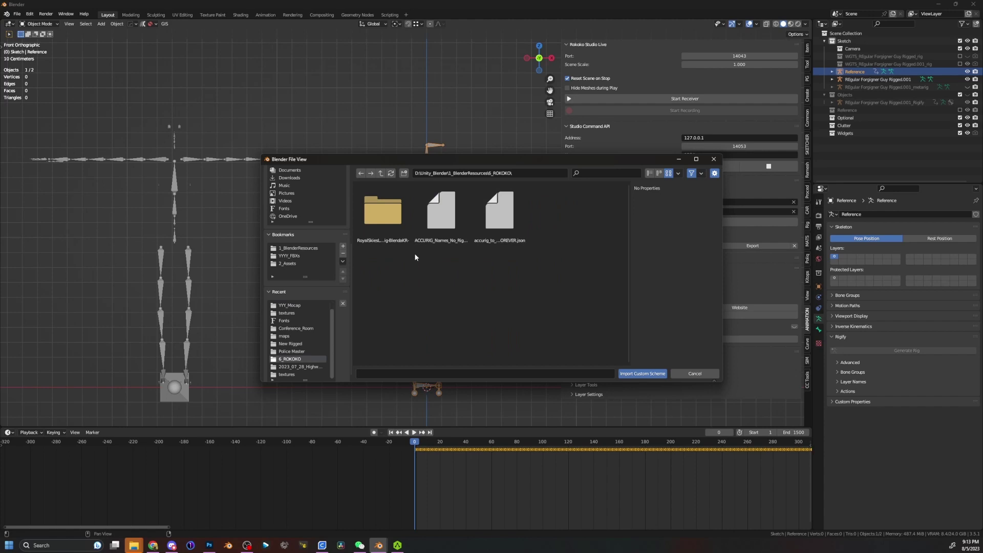
click(437, 215)
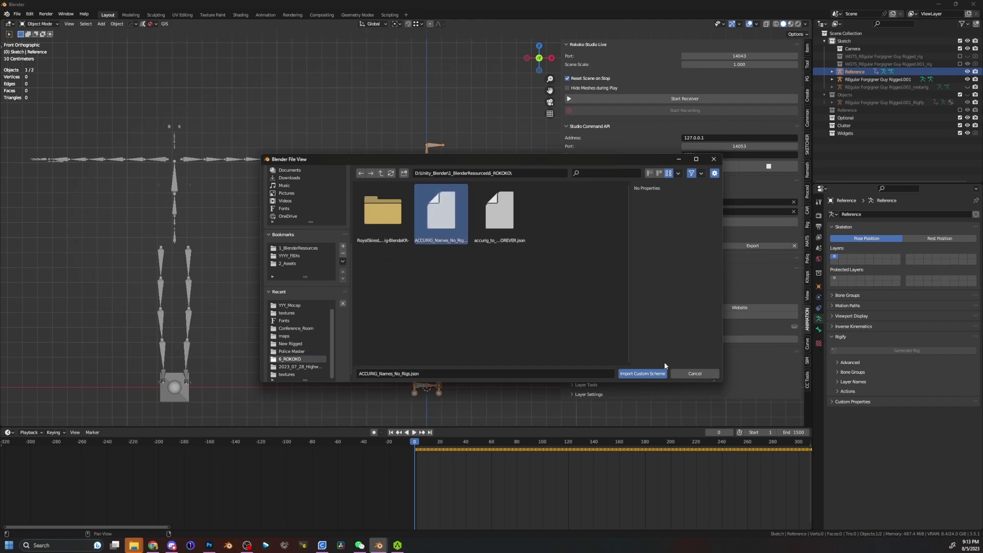
click(642, 373)
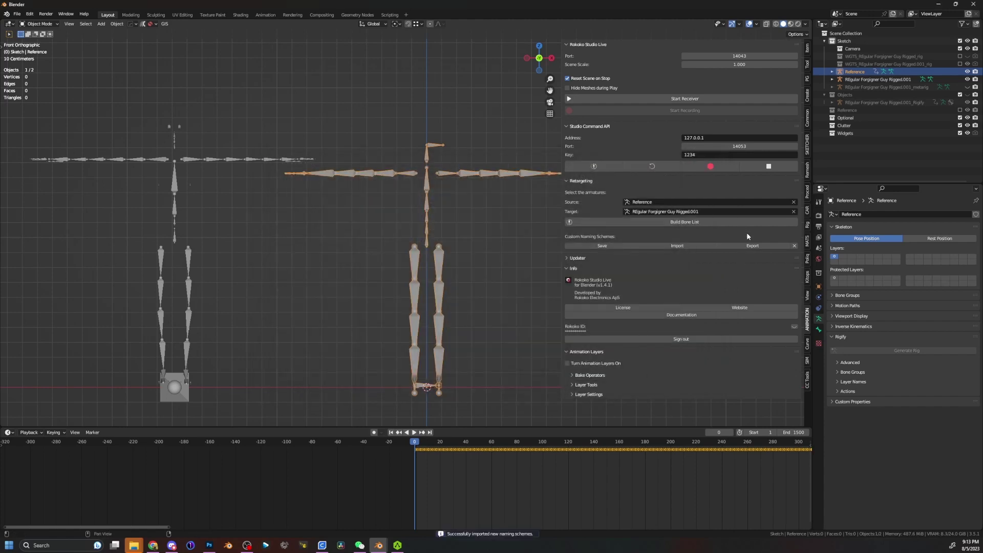
- Build the Reference-to-CC_Base bone list and retarget the mocap onto the AccuRIG skeleton
click(721, 226)
scroll(702, 263, up, 15)
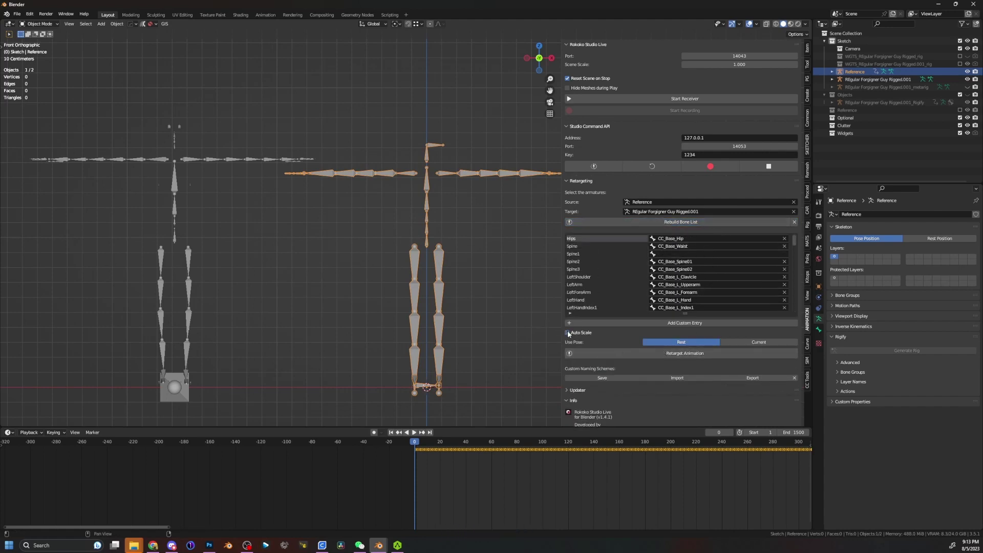
click(572, 353)
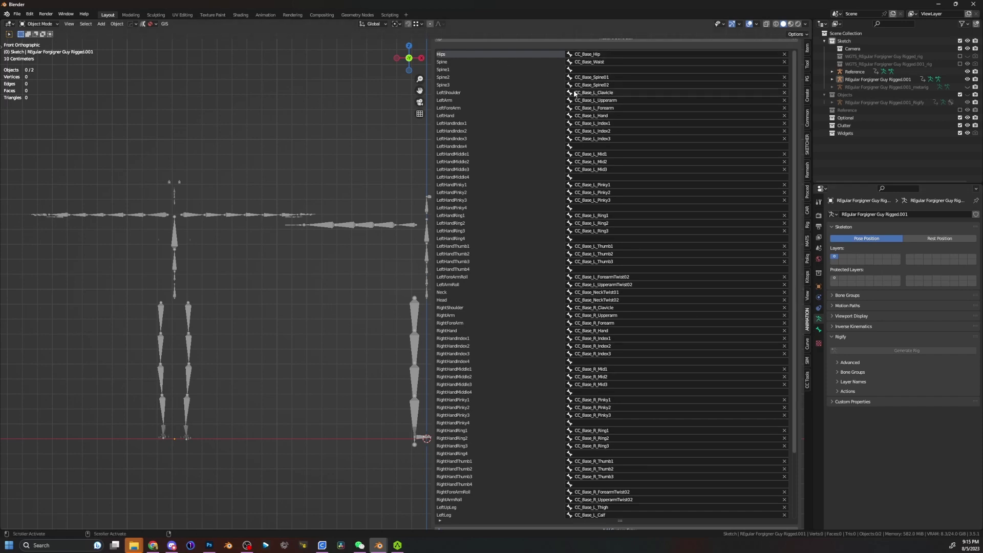
- Inspect the retargeted motion on Rigged.001 from several angles, then select the Rigify rig
scroll(649, 355, down, 5)
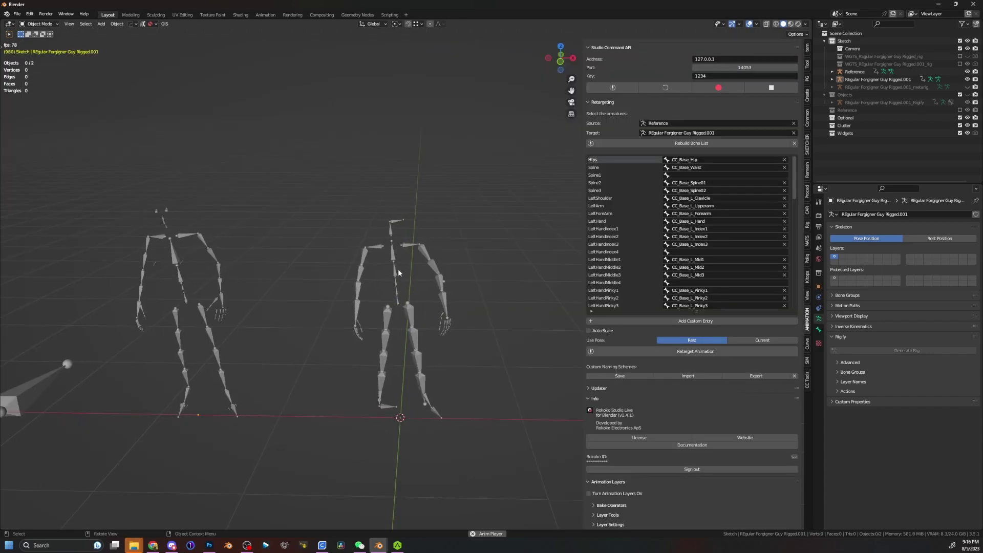
middle_drag(354, 232, 365, 278)
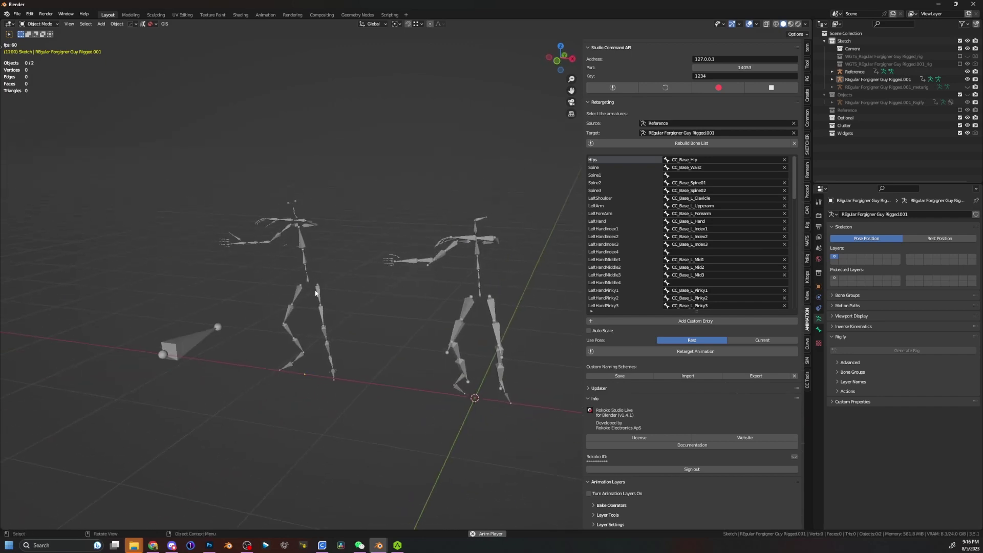
shift+middle_drag(424, 285, 361, 302)
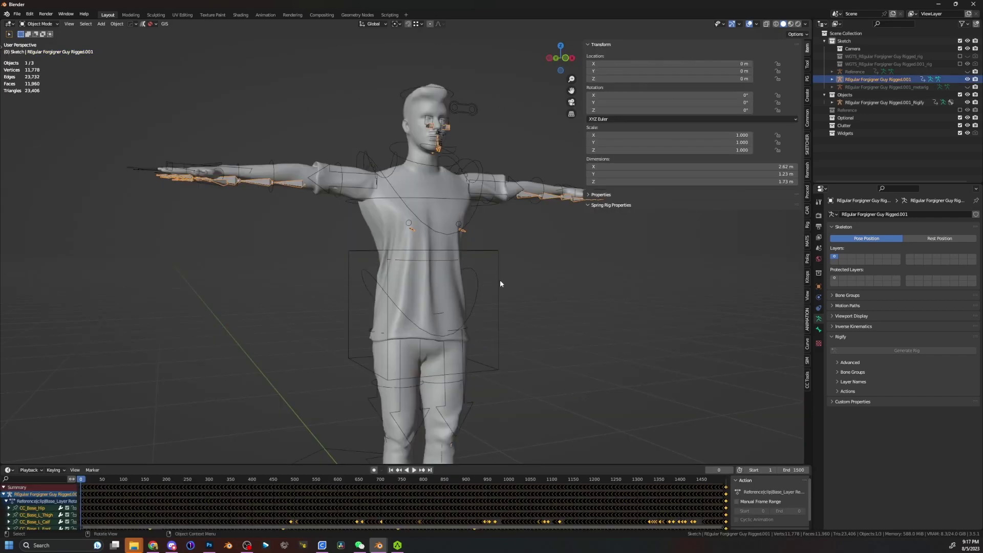
middle_drag(500, 281, 446, 379)
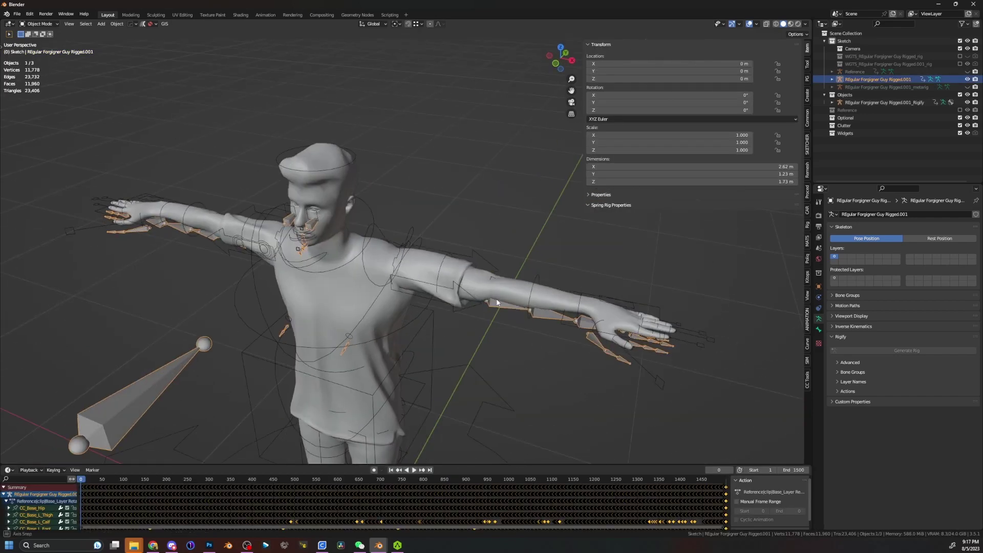
click(428, 321)
scroll(456, 342, up, 2)
- Set Rigged.001 as the retarget source and the Rigify rig as the target
click(807, 319)
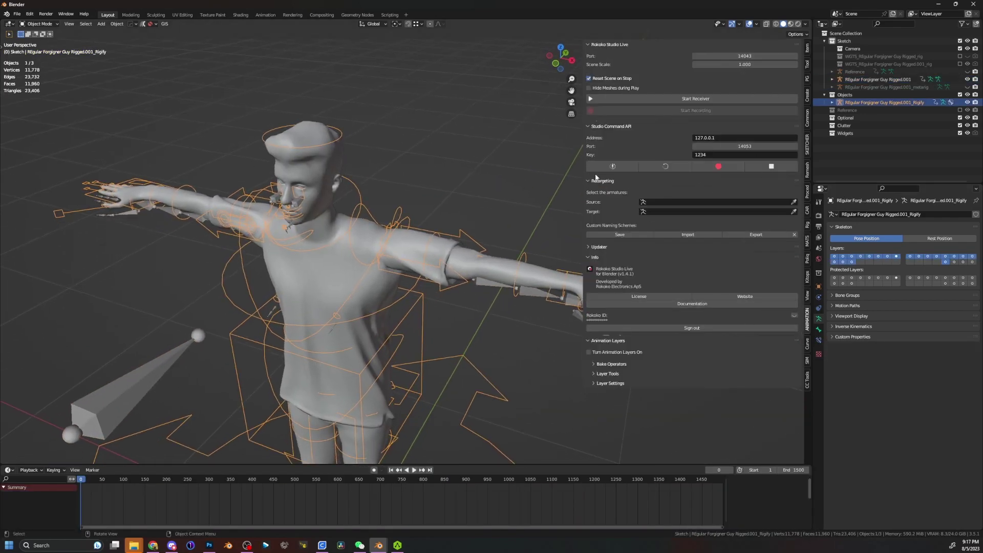
click(793, 202)
click(872, 76)
click(793, 211)
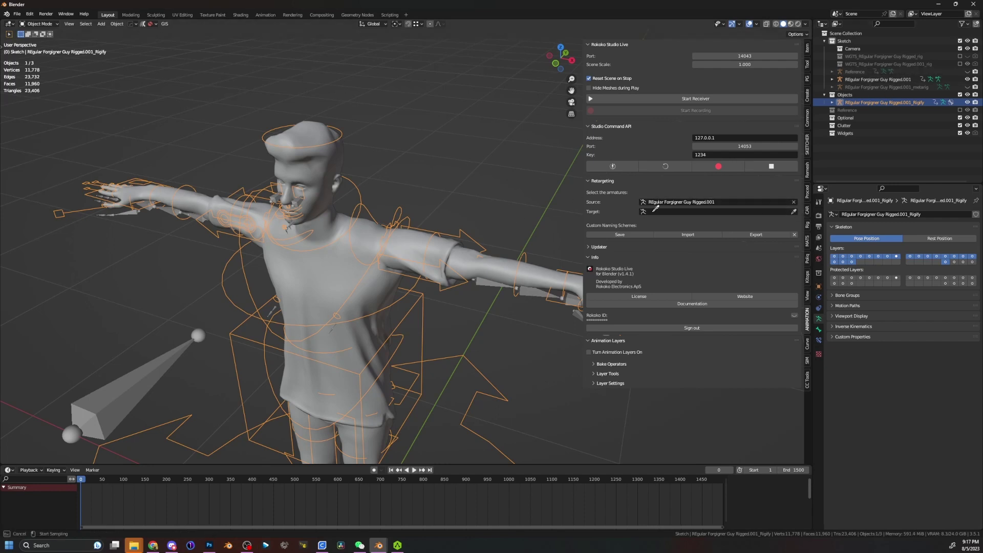
click(353, 207)
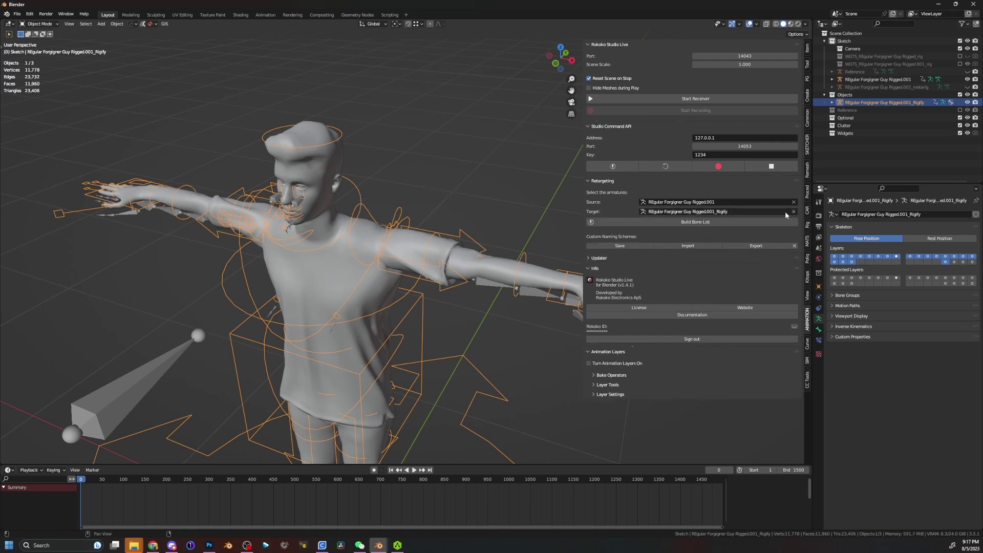
- Replace the naming schemes with the accurig_to json file and build the AccuRIG-to-Rigify bone list
click(794, 246)
click(800, 281)
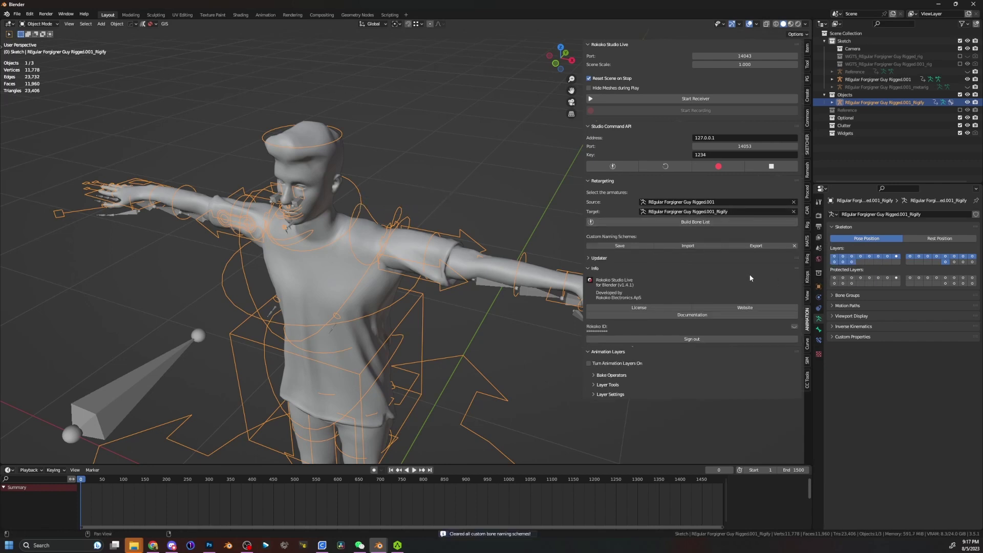
click(665, 246)
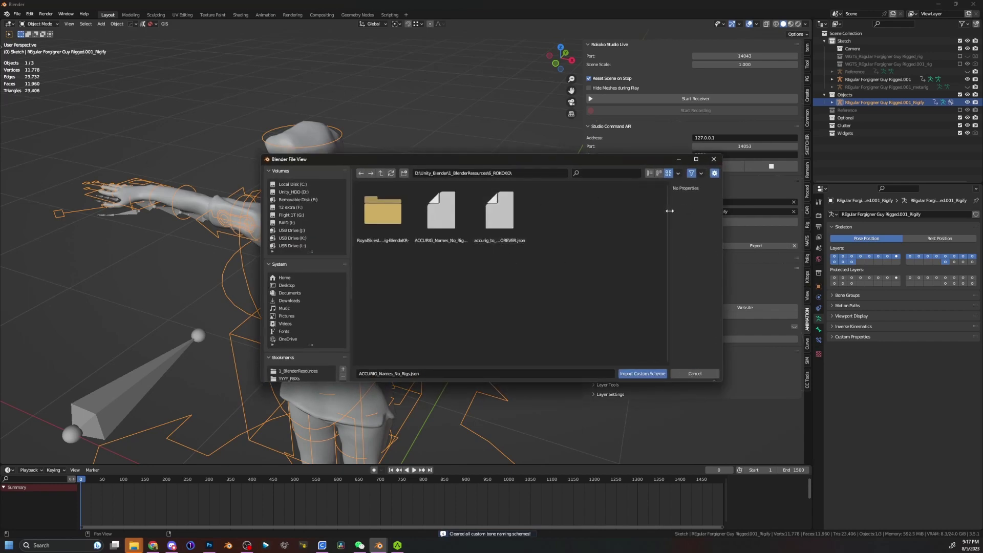
double_click(505, 215)
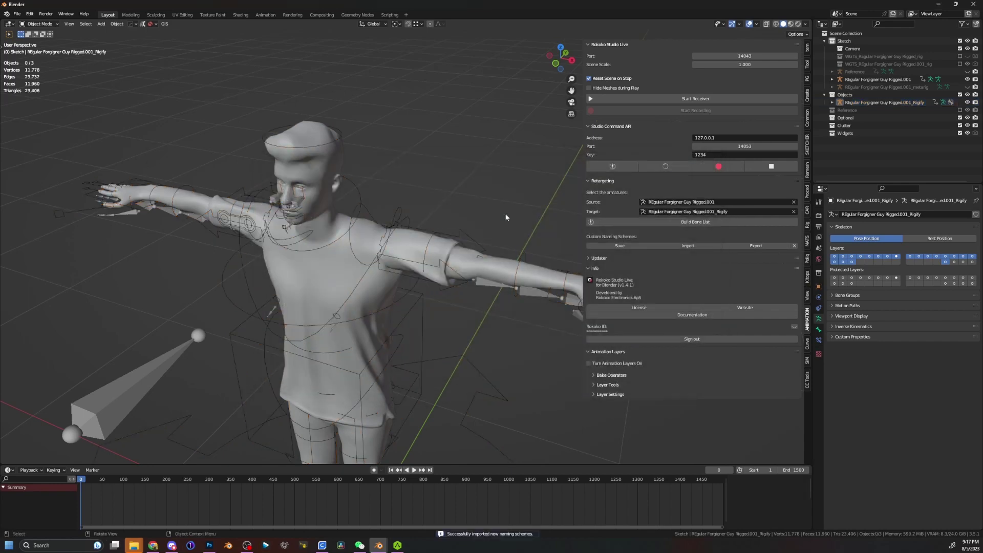
click(715, 221)
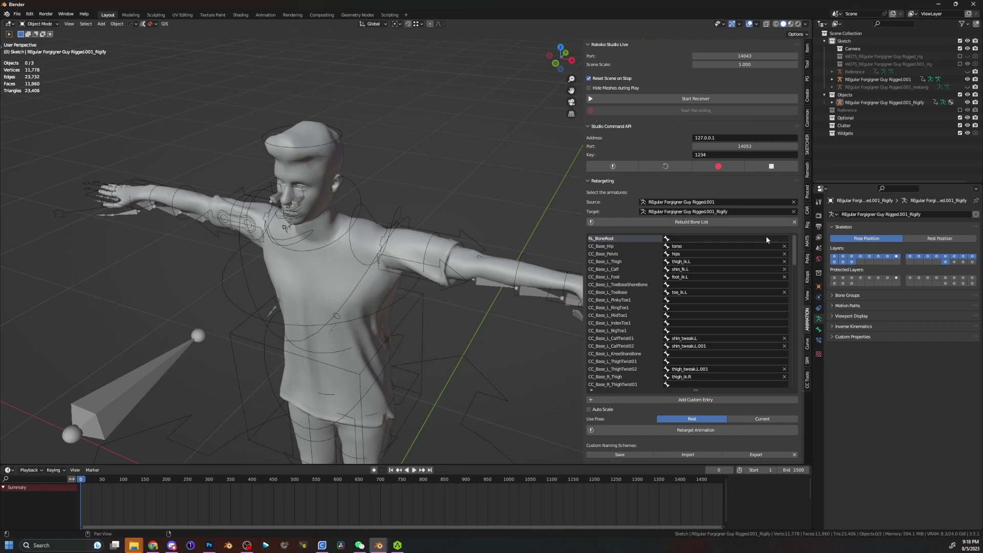
- Review the CC_Base-to-Rigify mapping in an enlarged list, then retarget the animation onto the Rigify rig
scroll(699, 259, down, 3)
scroll(667, 295, down, 16)
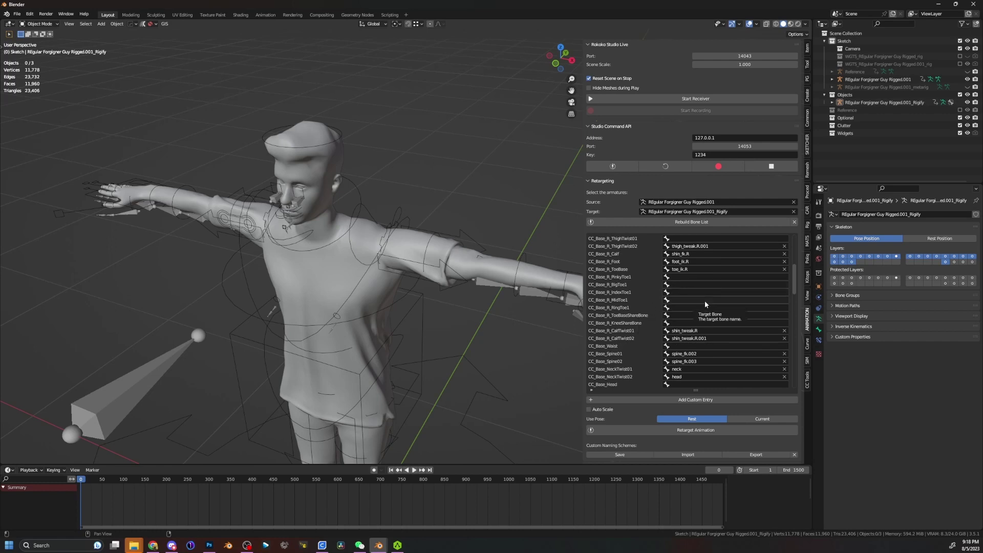
scroll(704, 300, down, 4)
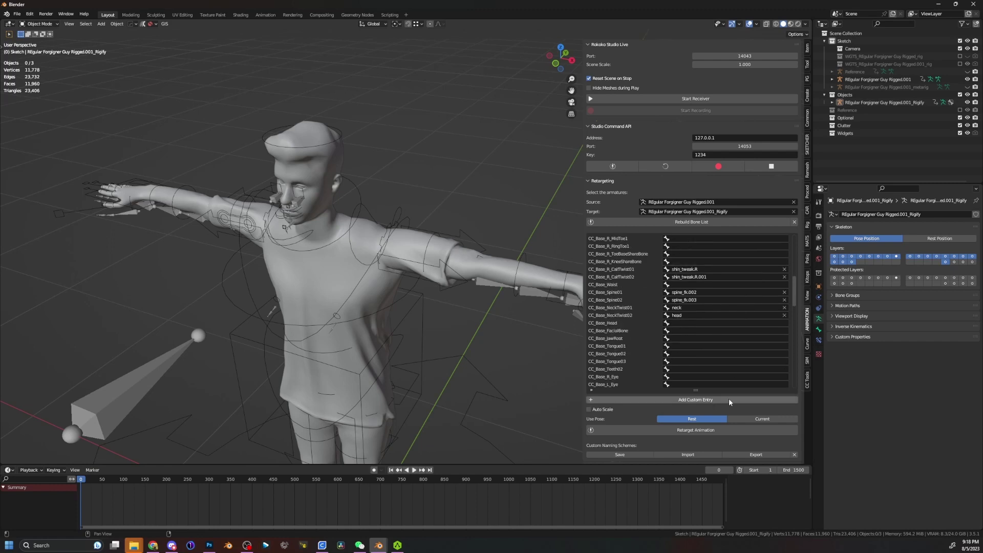
drag(721, 390, 732, 497)
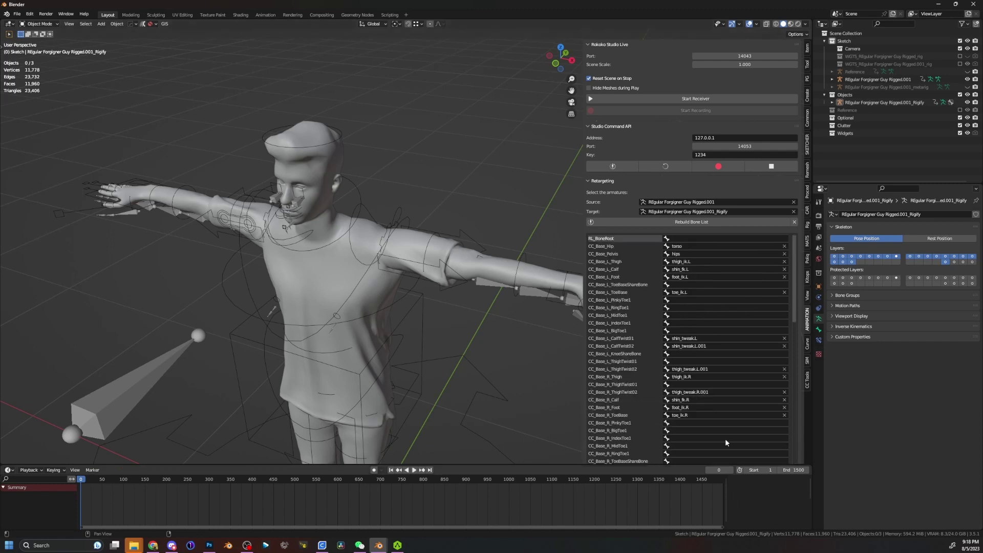
scroll(683, 228, down, 8)
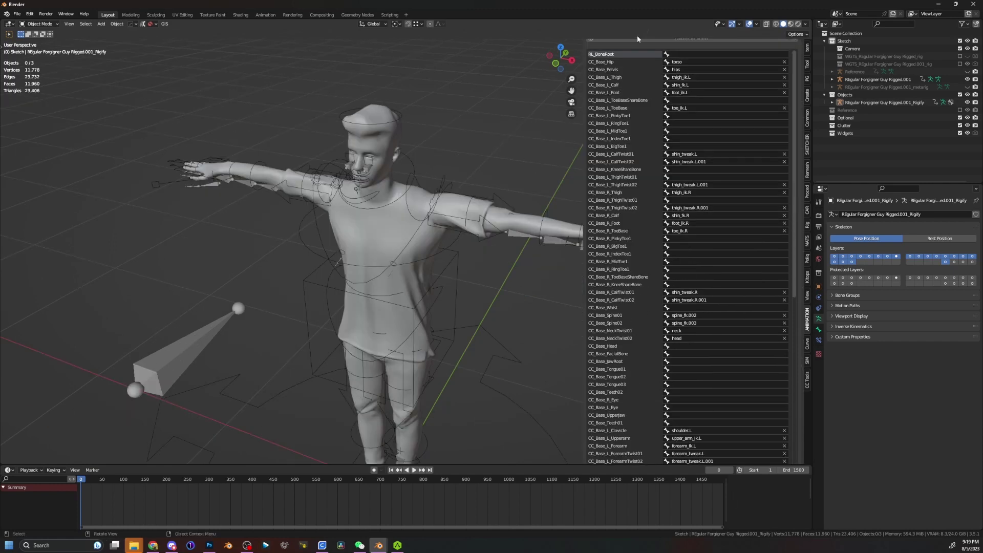
scroll(636, 206, down, 15)
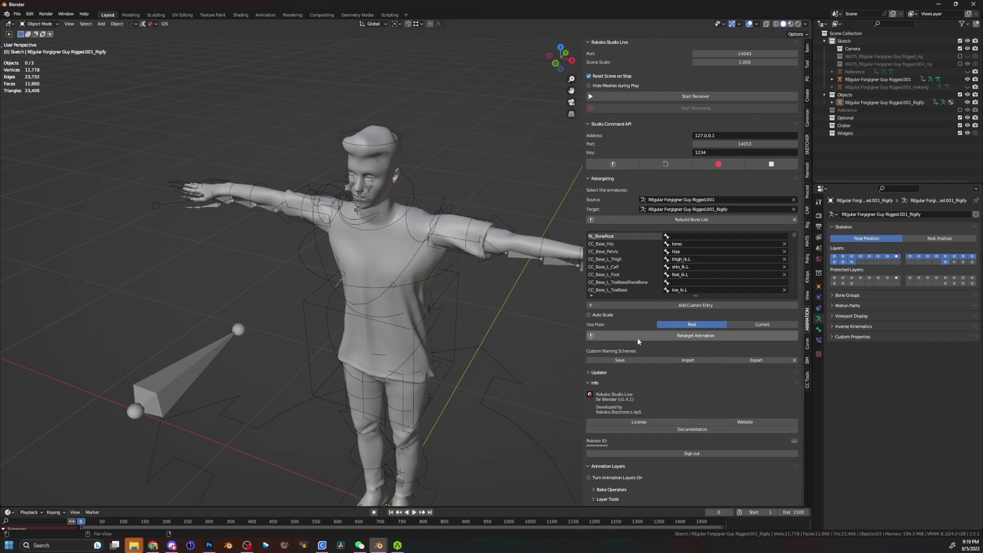
click(707, 337)
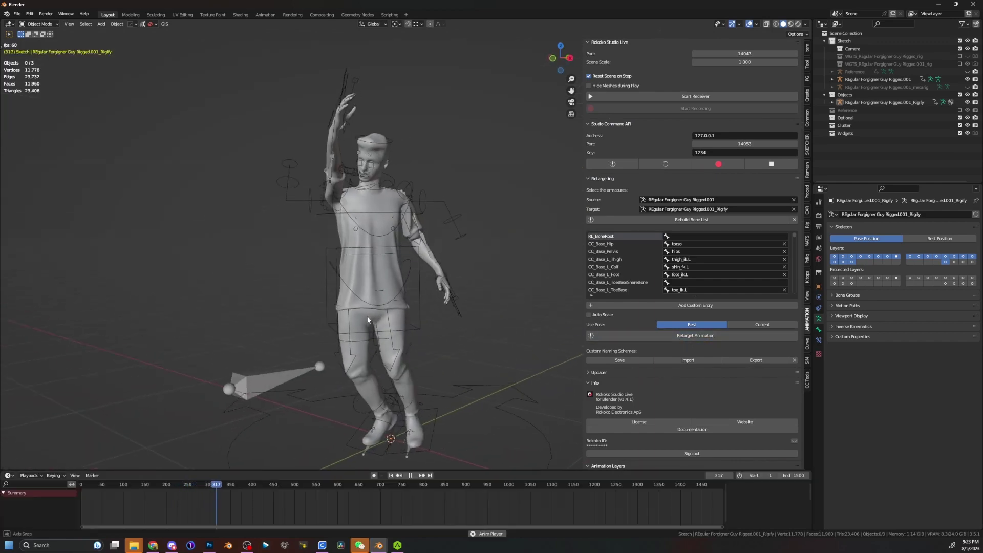
- Watch the Rigify character play the mocap from several angles and stop playback at frame 1385
middle_drag(367, 320, 375, 297)
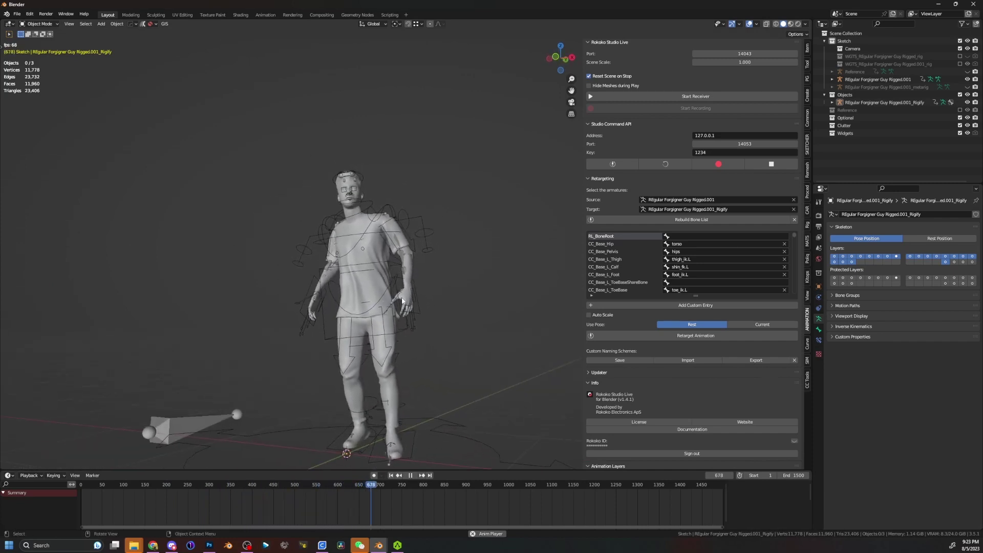
middle_drag(402, 300, 353, 315)
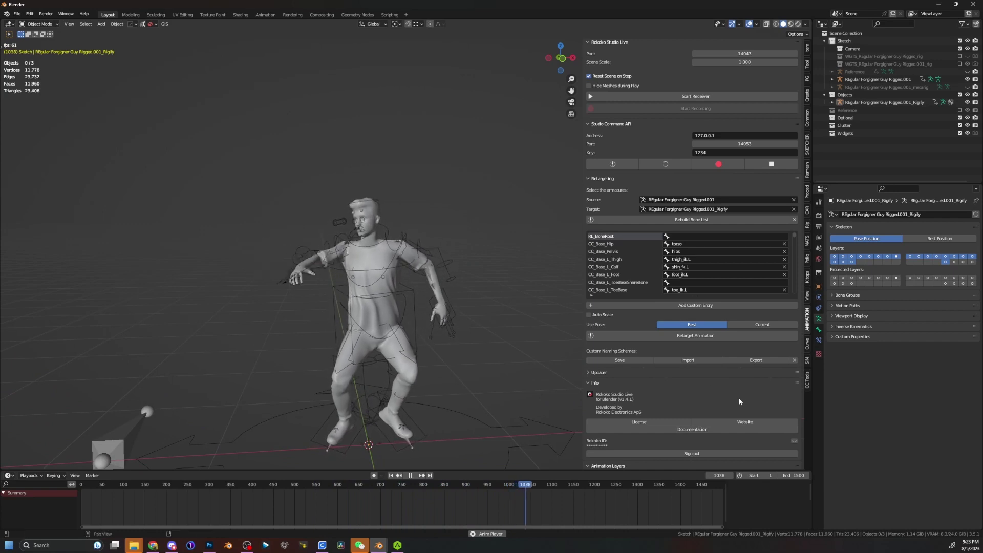
shift+middle_drag(352, 298, 394, 320)
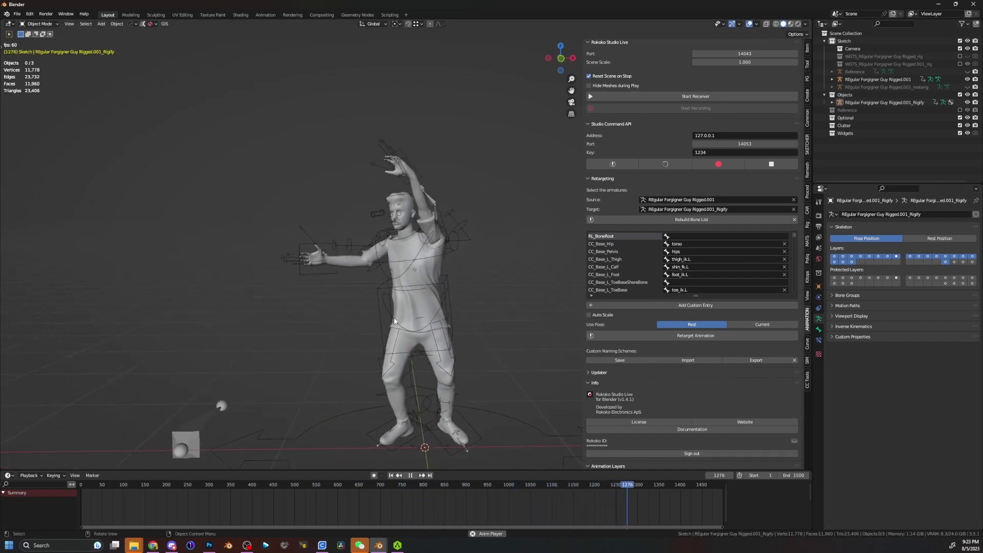
key(space)
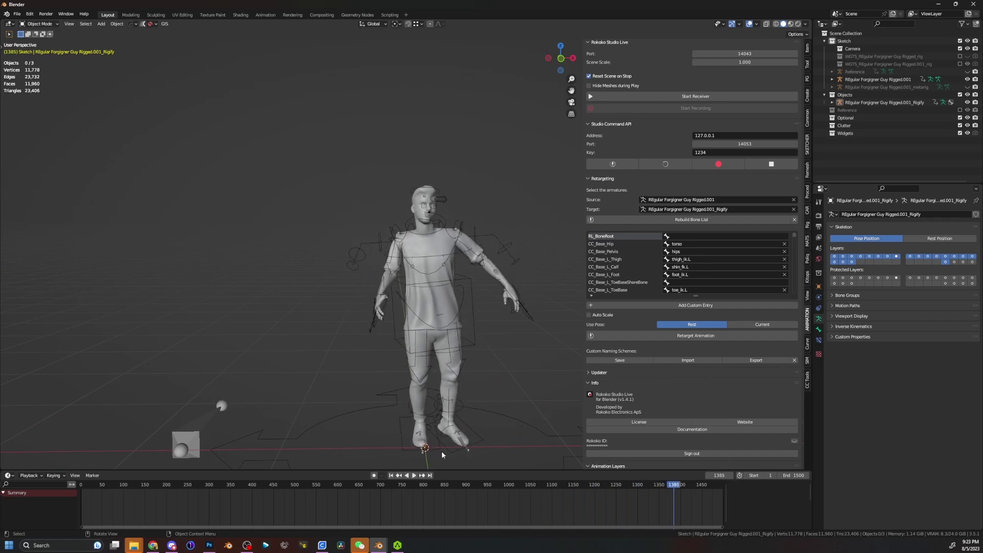
middle_drag(438, 263, 382, 284)
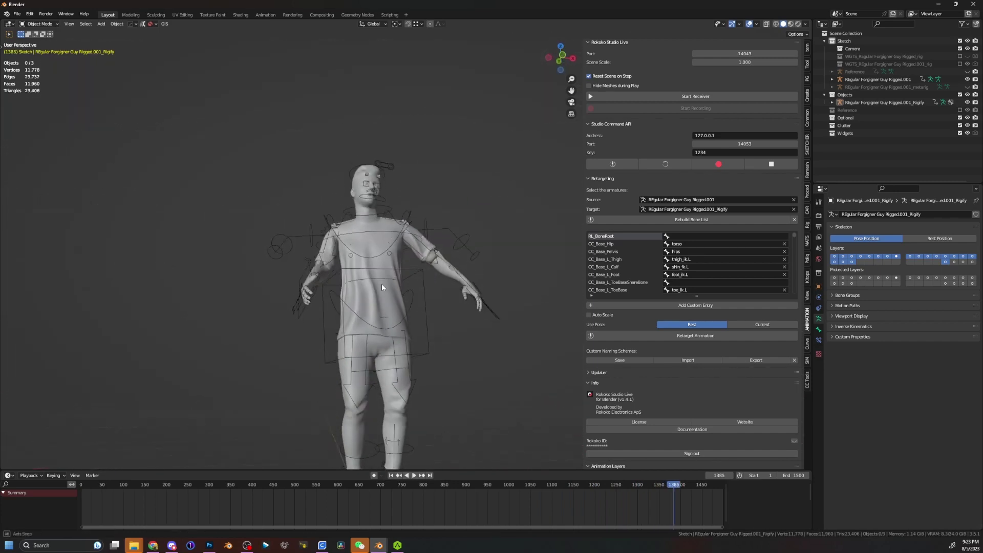
scroll(382, 284, up, 8)
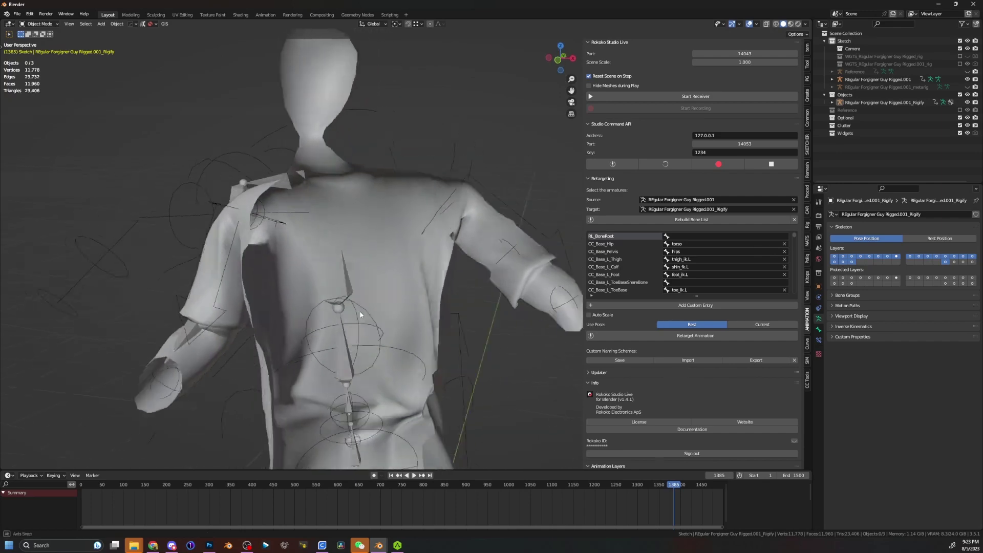